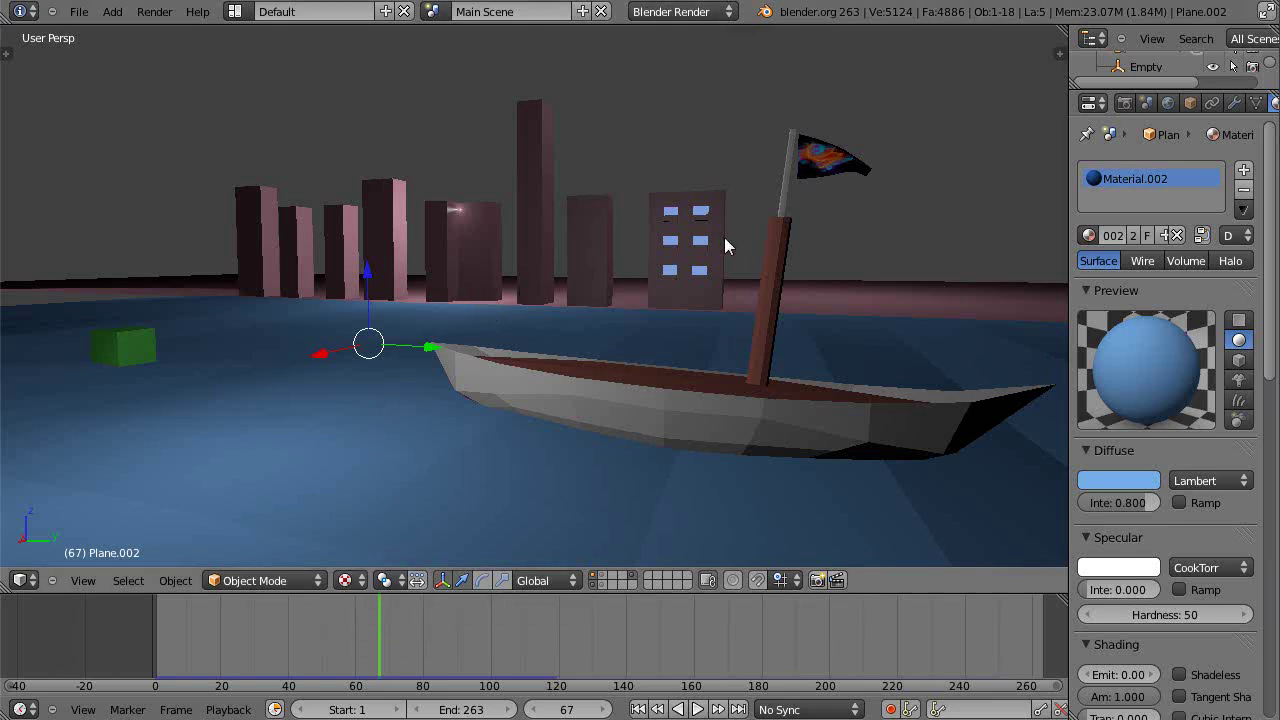
- Scroll through the boat's Material.002 settings in the Properties editor
scroll(684, 437, down, 3)
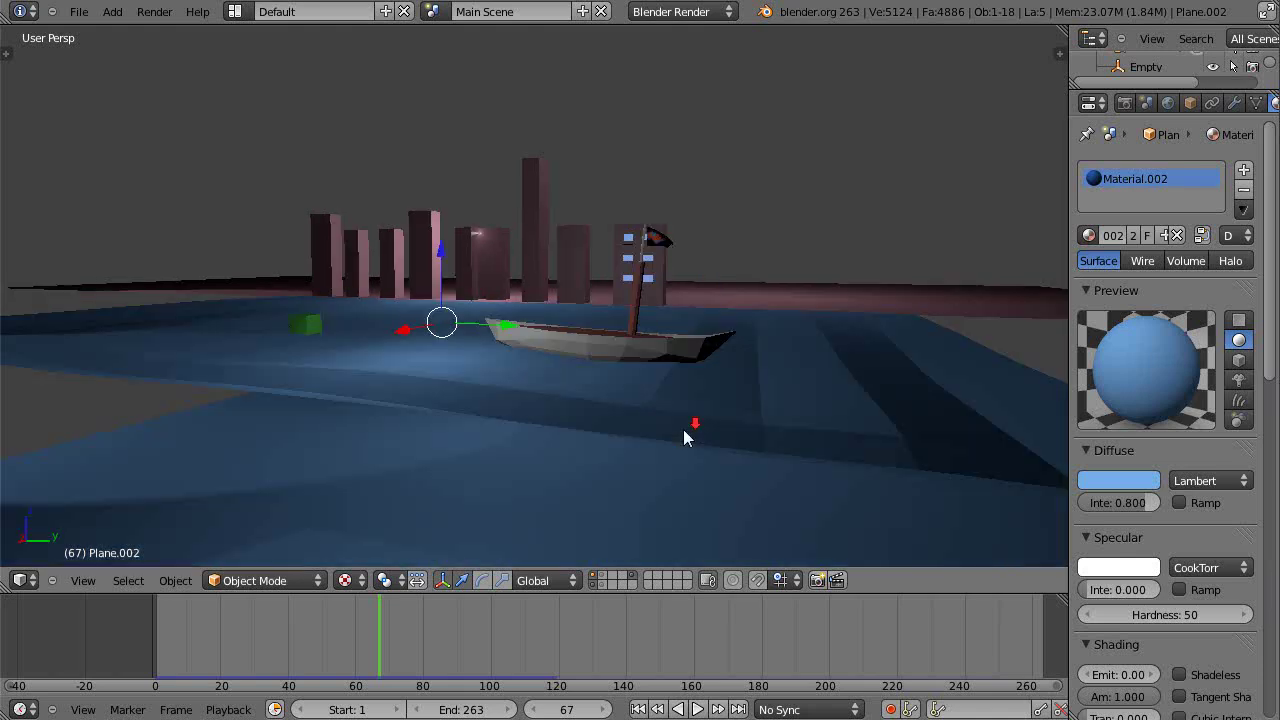
scroll(684, 437, up, 5)
scroll(682, 436, down, 3)
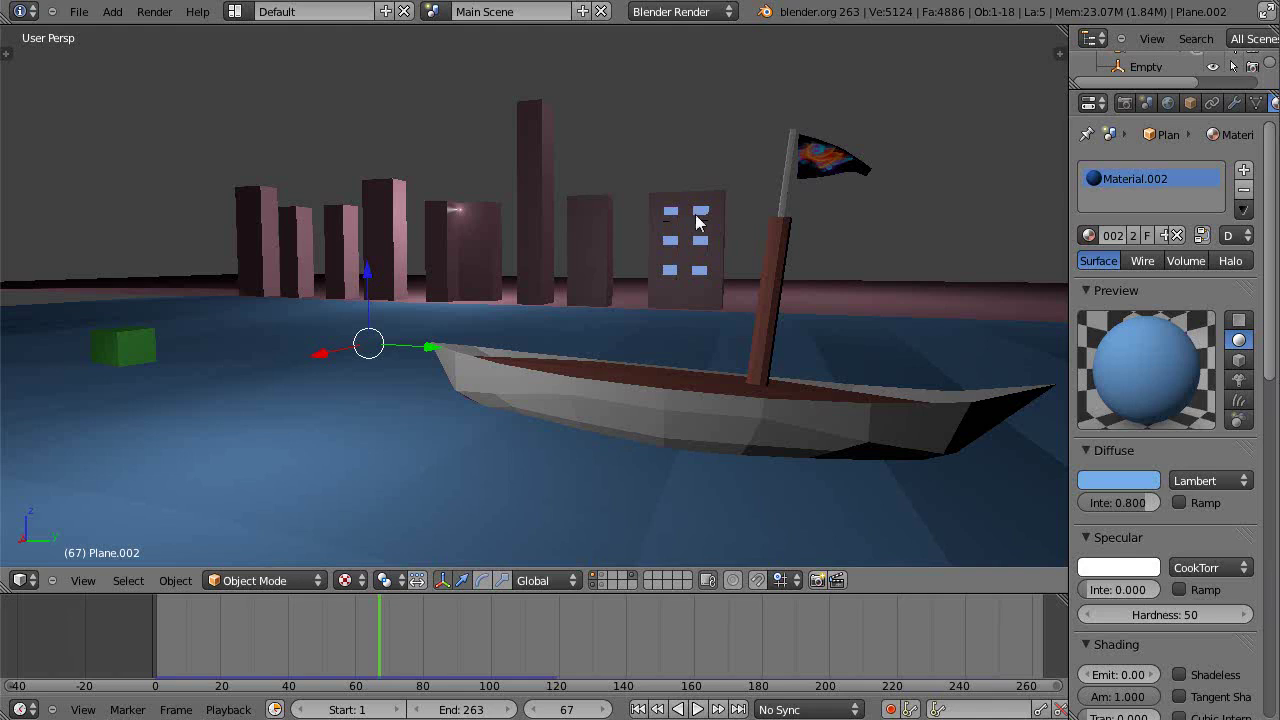
scroll(692, 340, down, 5)
scroll(692, 340, up, 5)
scroll(678, 366, down, 3)
scroll(678, 366, up, 3)
- Widen the Properties area and show Material.002's still-empty texture slots
drag(1069, 286, 985, 300)
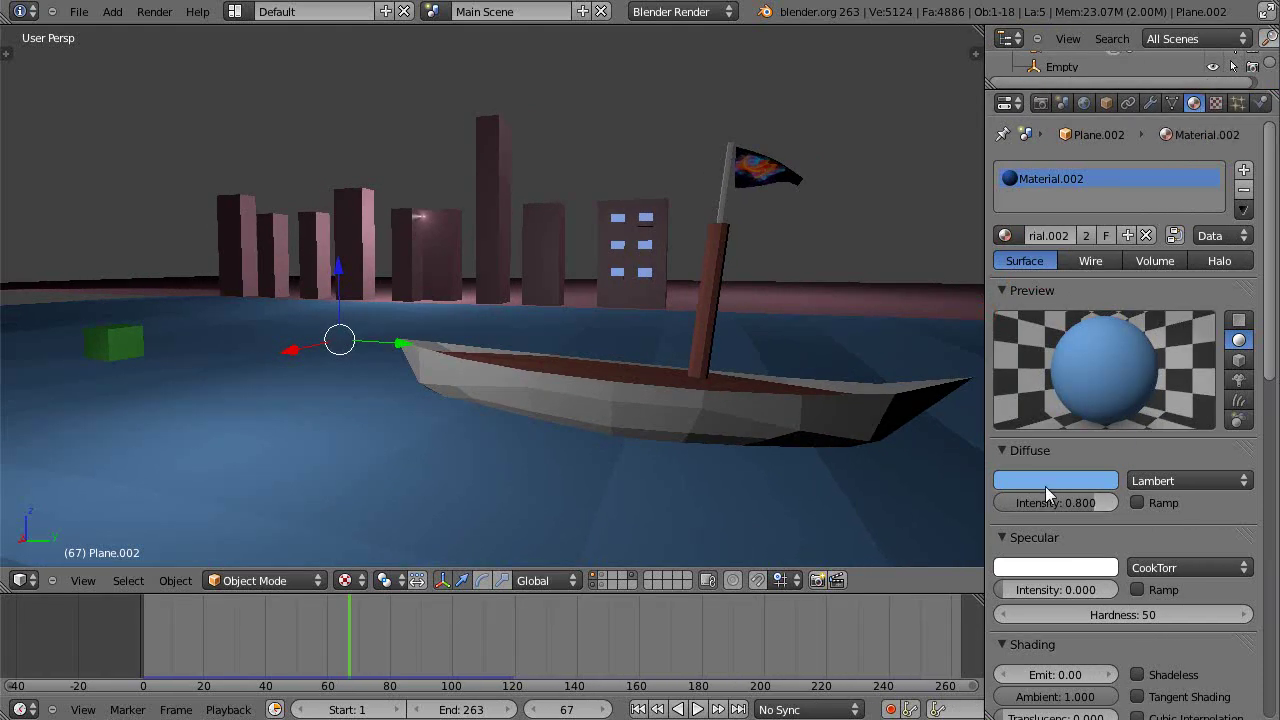
scroll(1040, 480, down, 4)
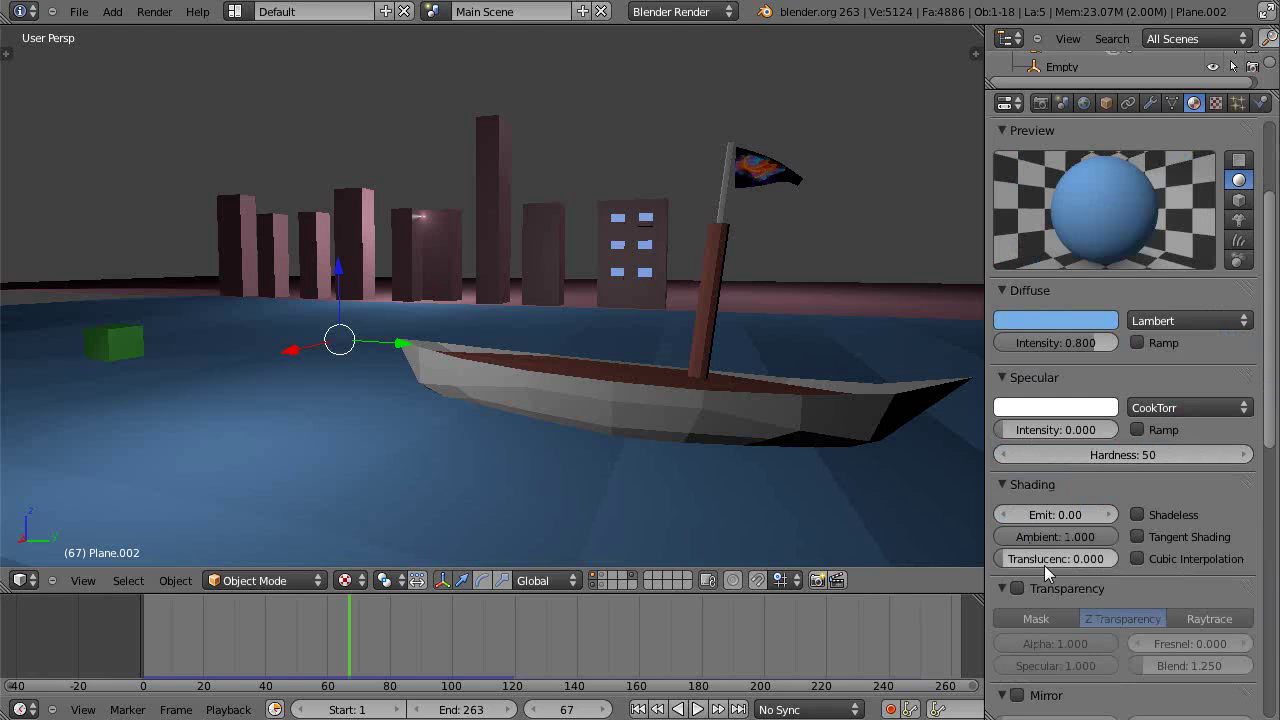
scroll(1069, 537, down, 4)
scroll(1069, 537, down, 2)
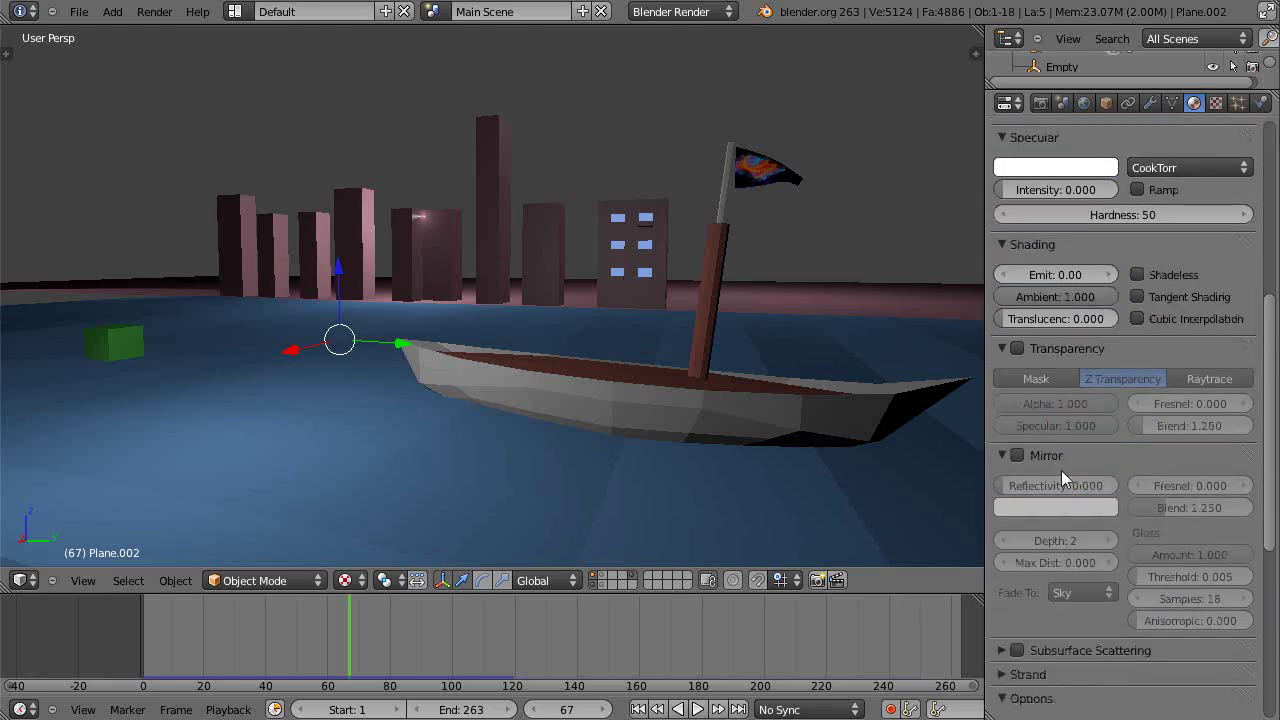
scroll(1030, 274, up, 10)
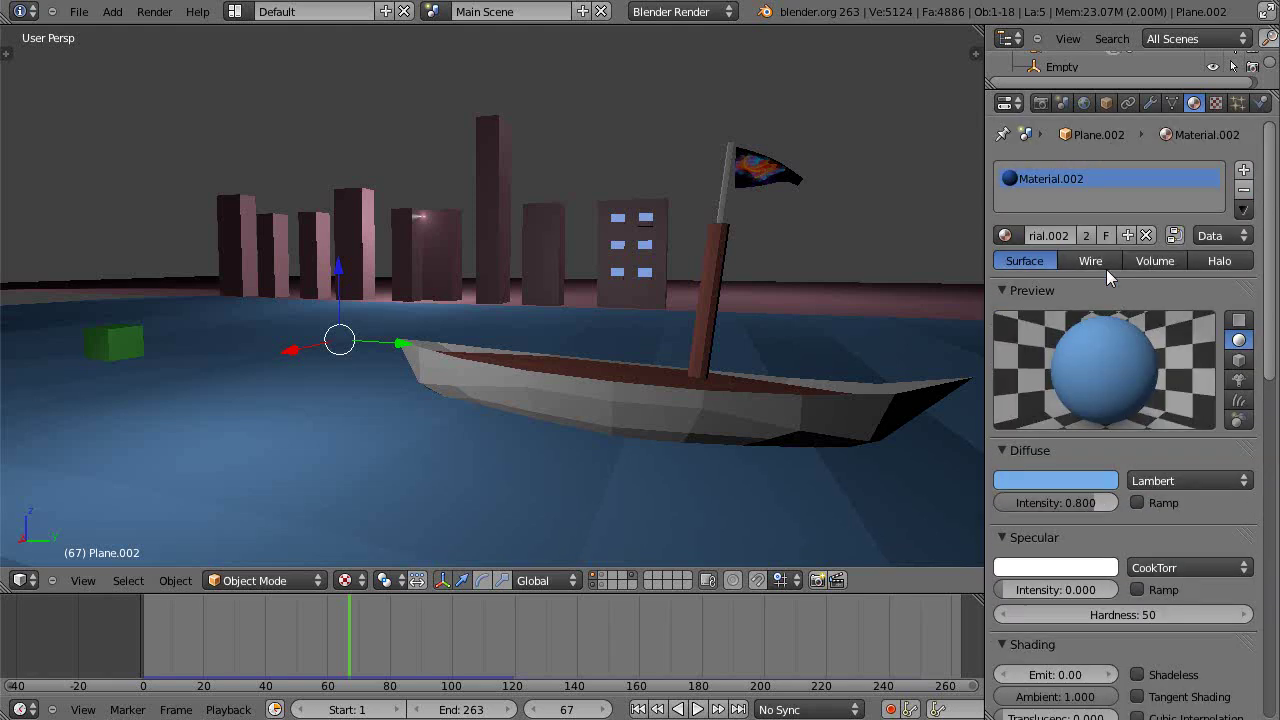
click(1215, 103)
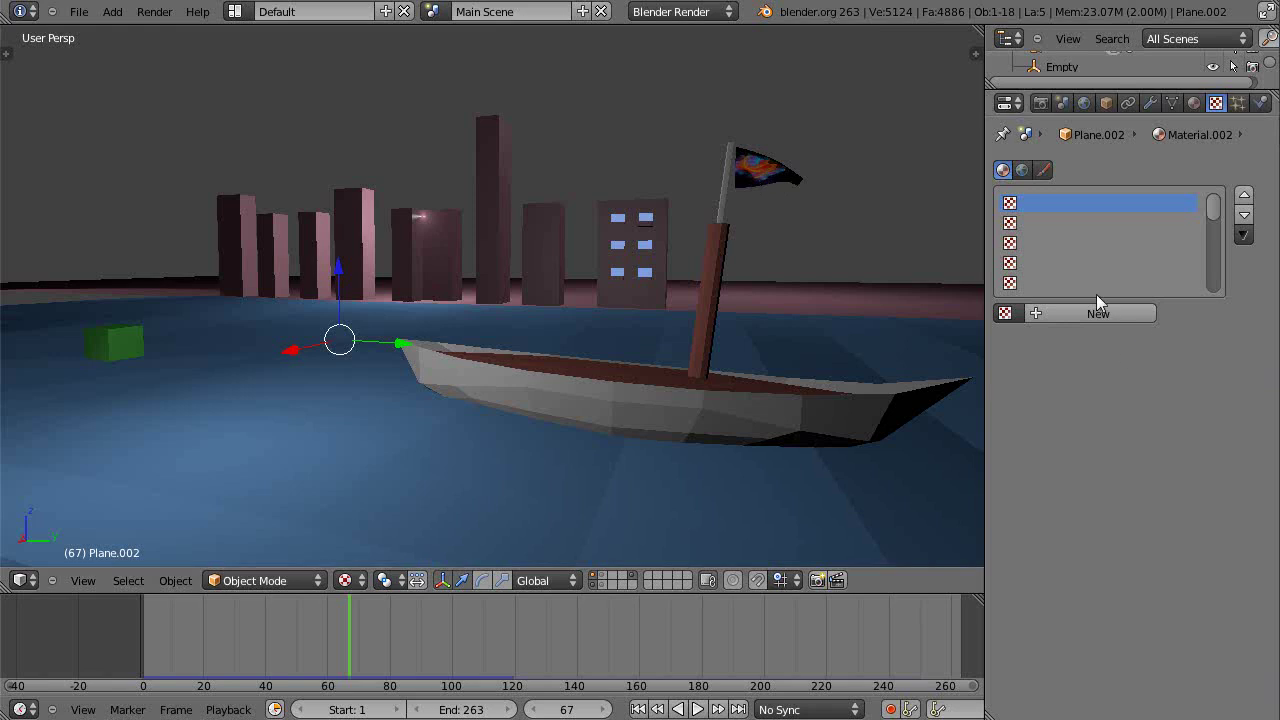
- Select the boat, then select the red cylinder with the Diffuse BSDF Material.004 in the Cycles scene
right_click(633, 353)
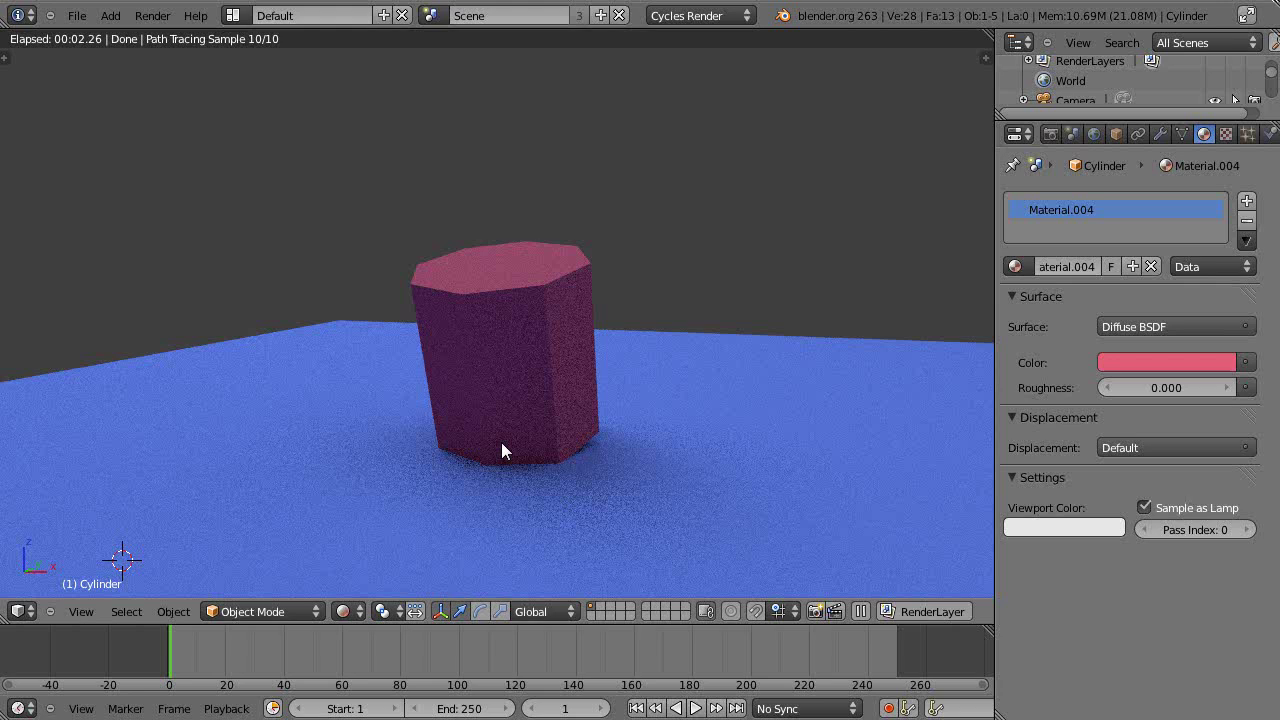
right_click(502, 444)
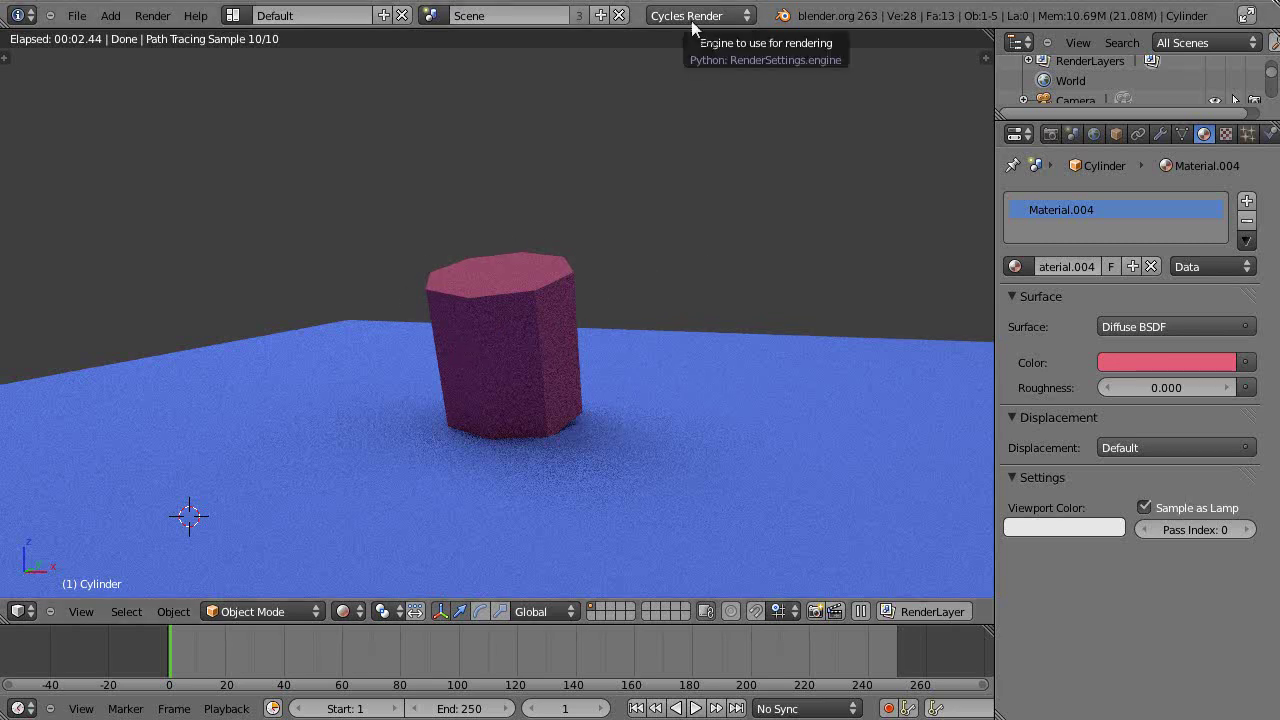
- Keep Rendered shading and review the Integrator samples: Render 40, Preview 10
click(346, 610)
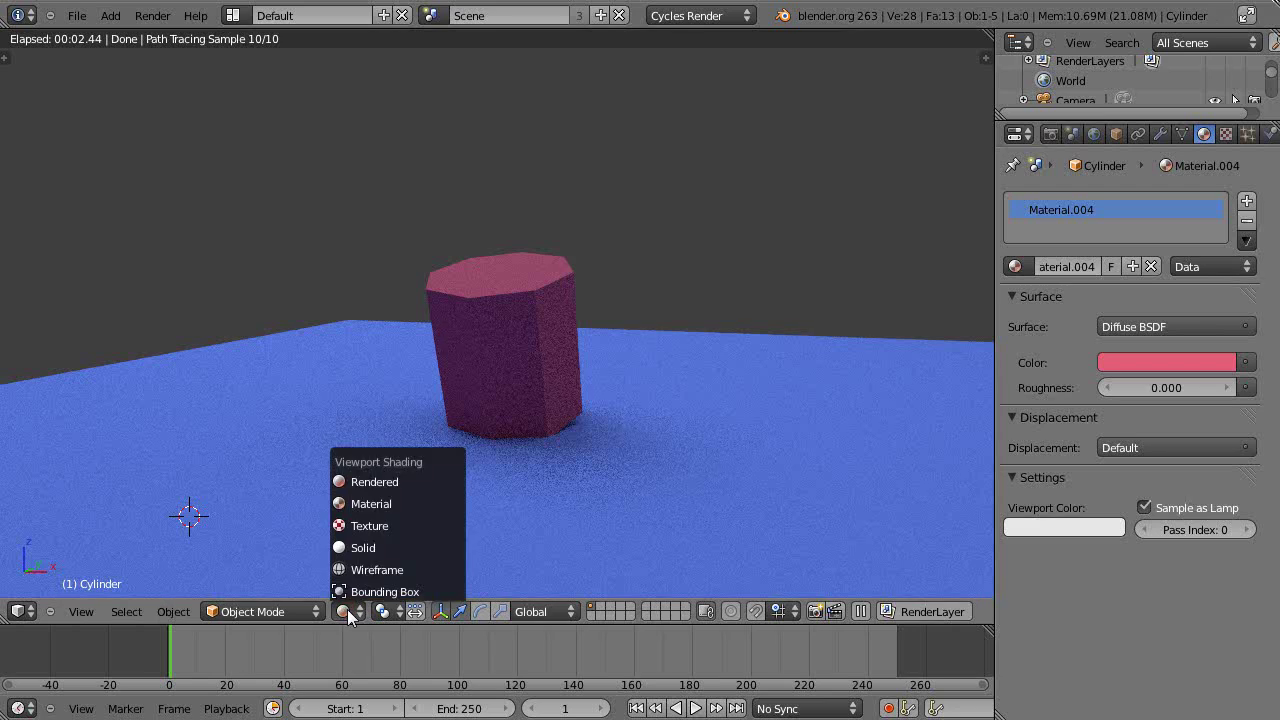
click(368, 483)
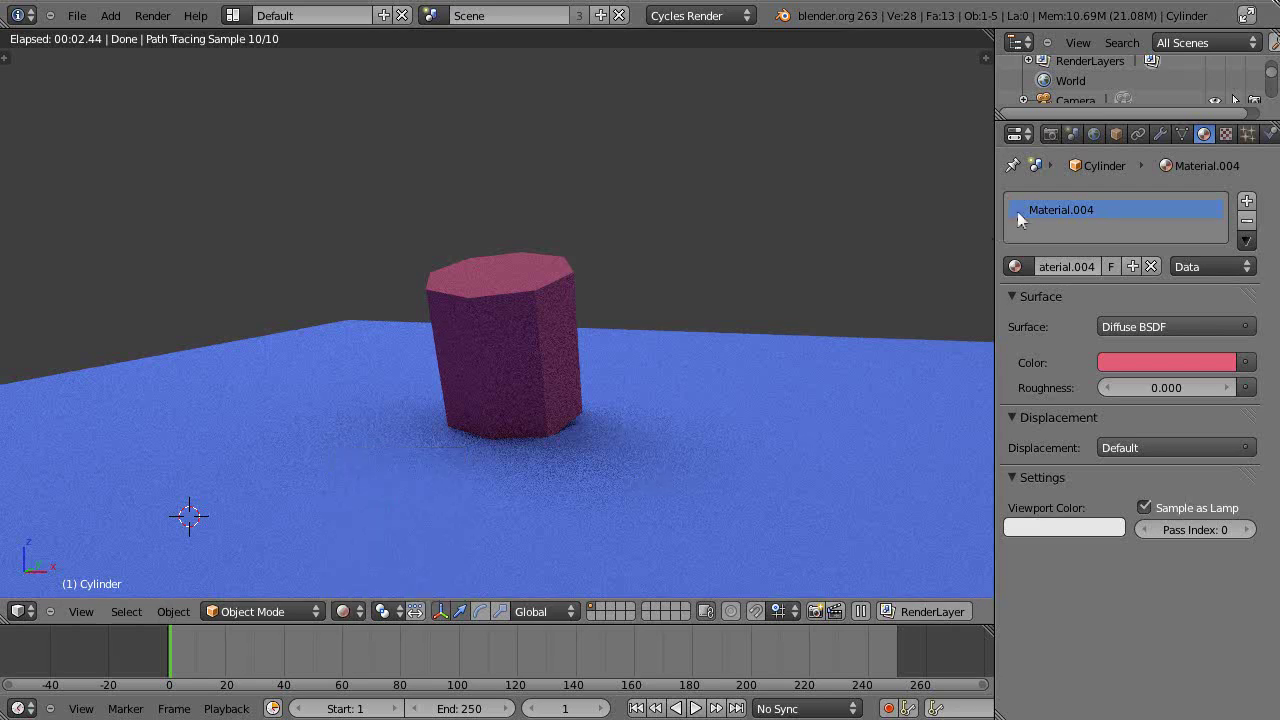
click(1050, 134)
scroll(1082, 540, down, 5)
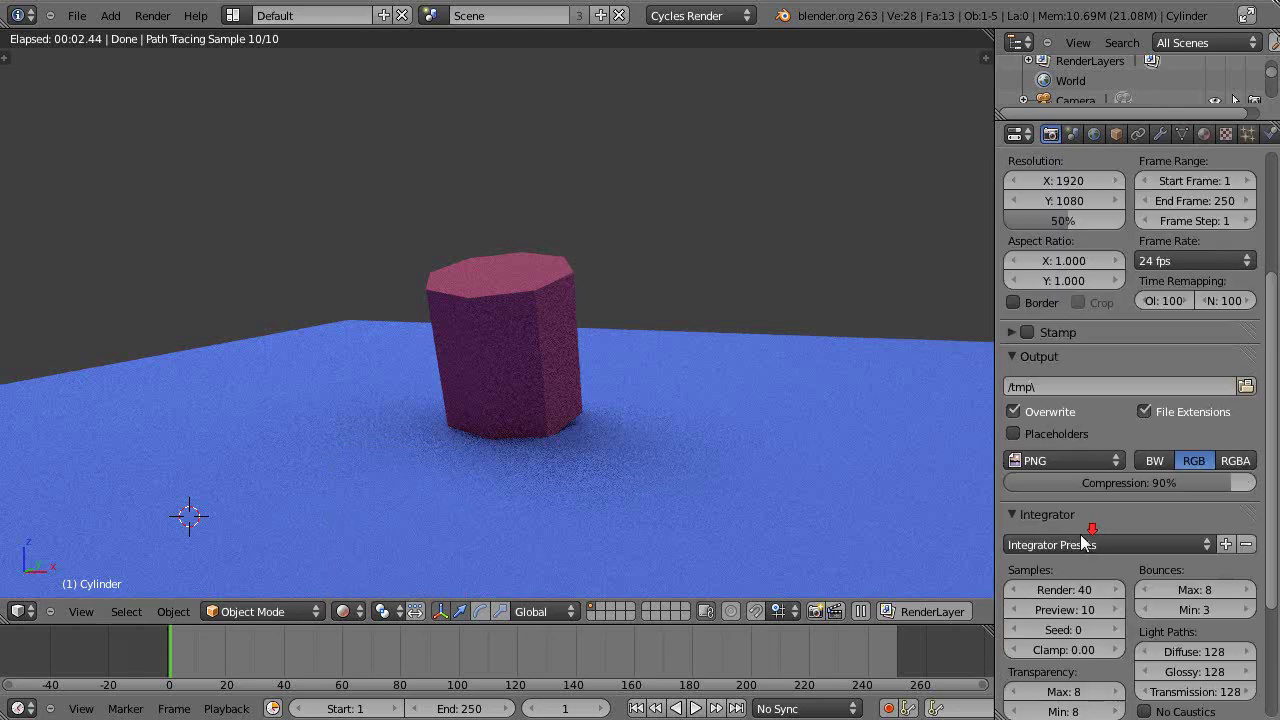
scroll(1080, 534, down, 1)
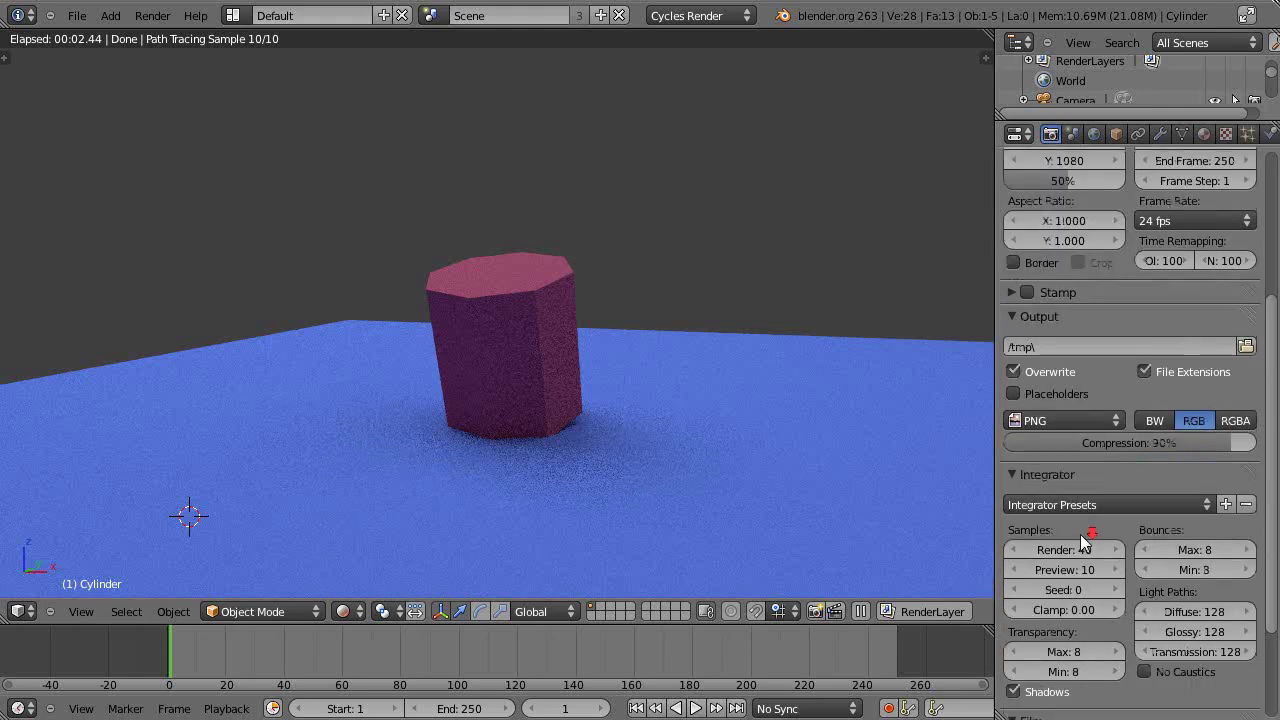
click(1011, 474)
click(1008, 474)
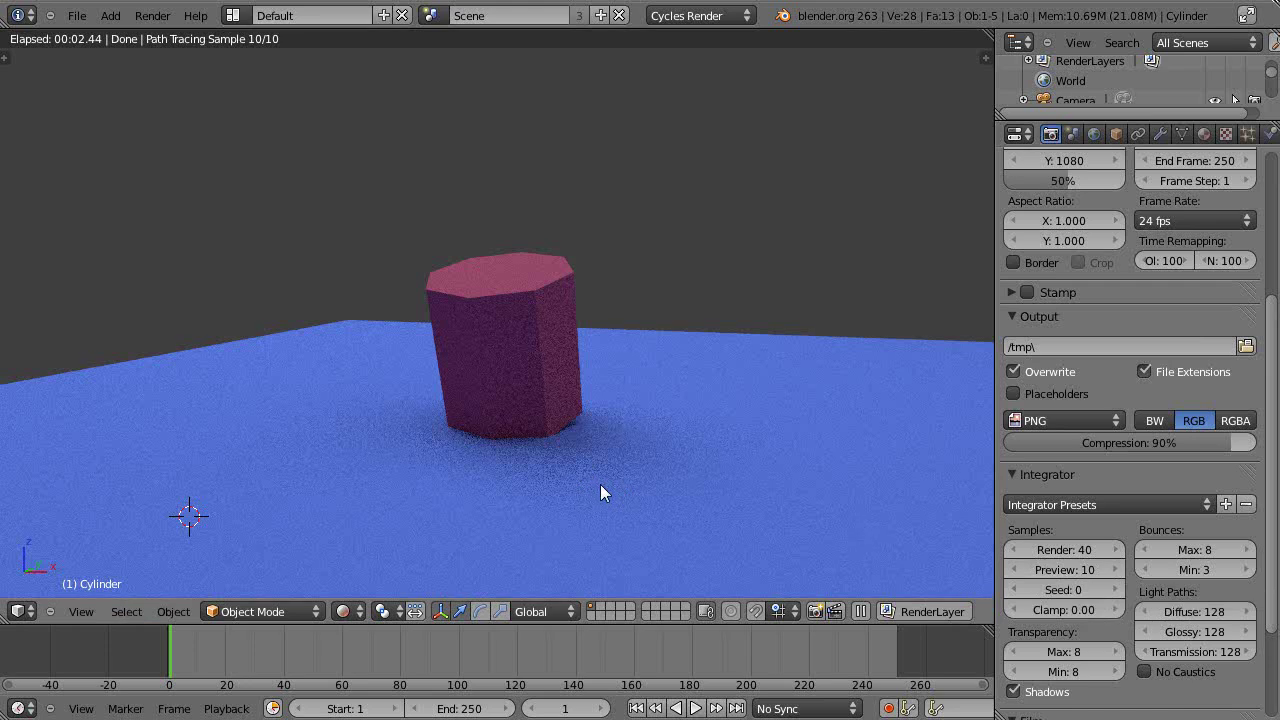
scroll(600, 484, up, 2)
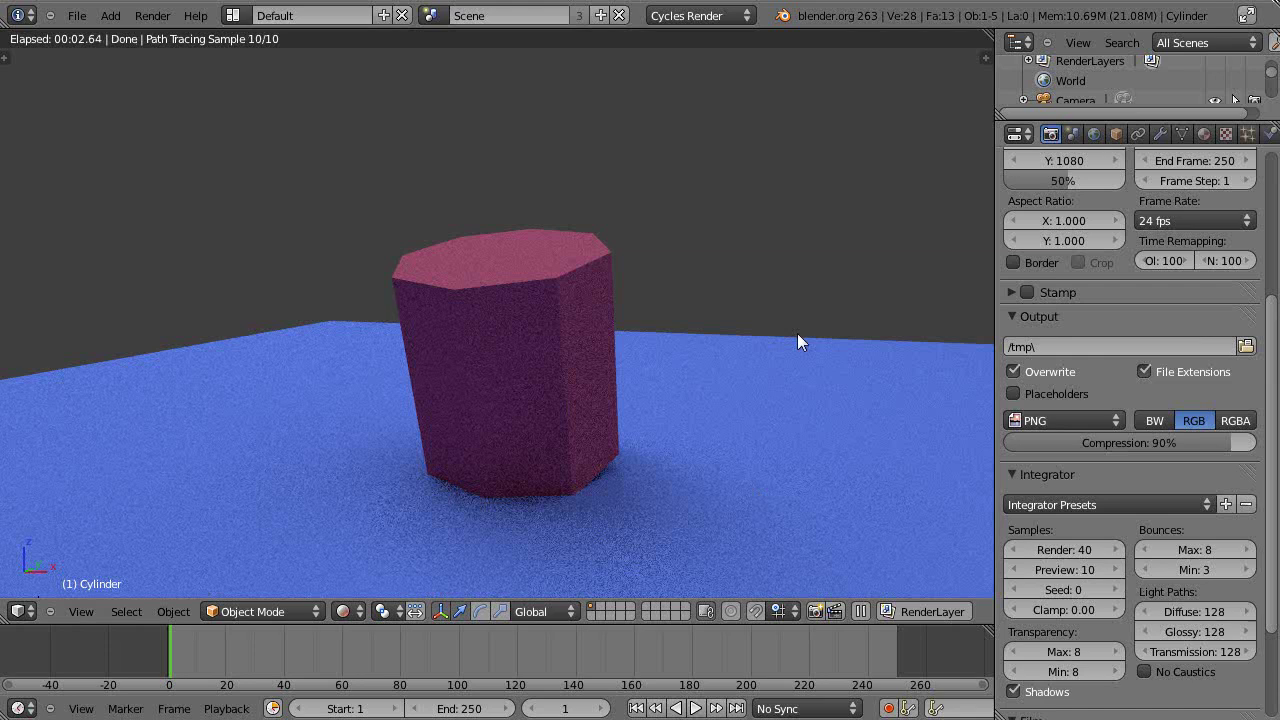
scroll(279, 185, down, 2)
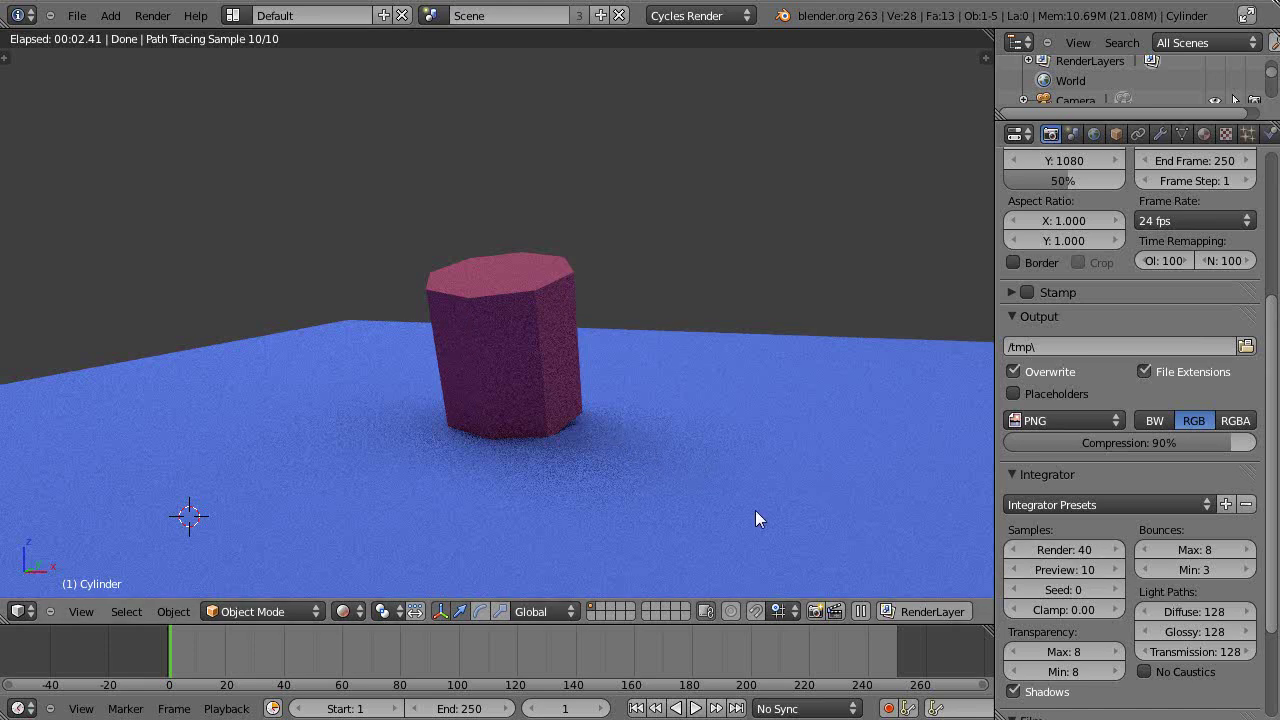
key(F12)
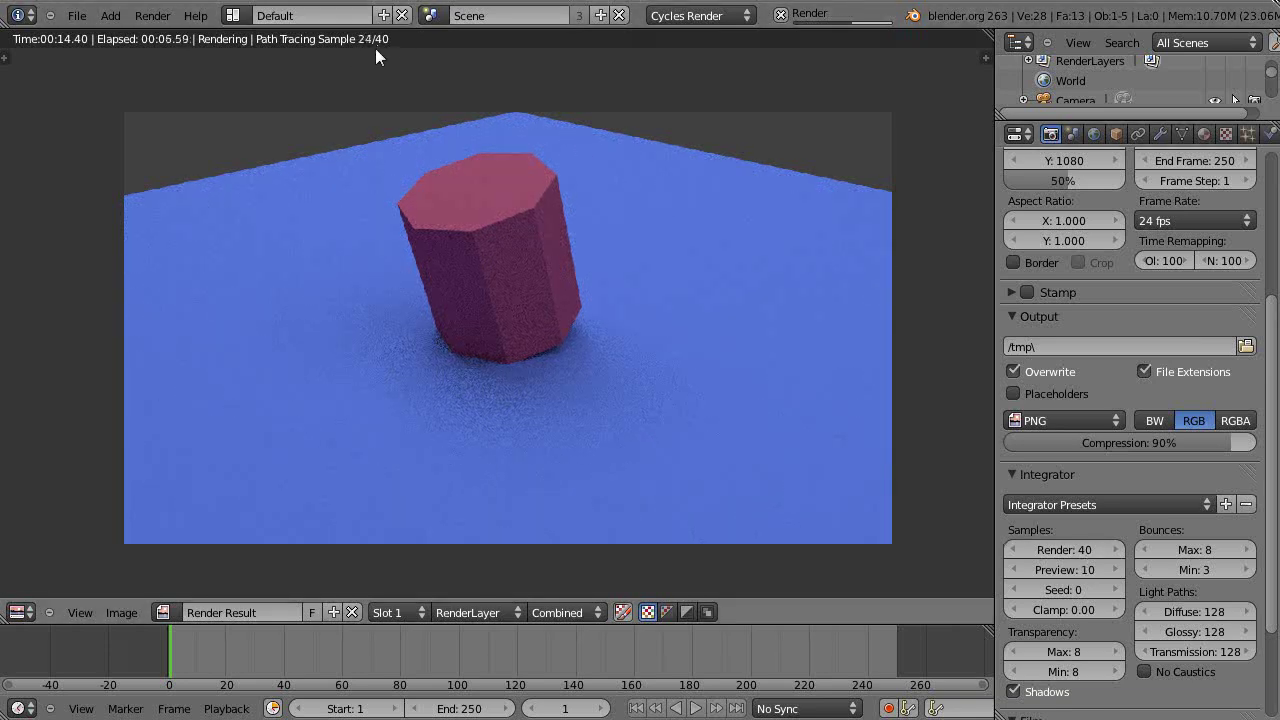
key(Escape)
key(Escape)
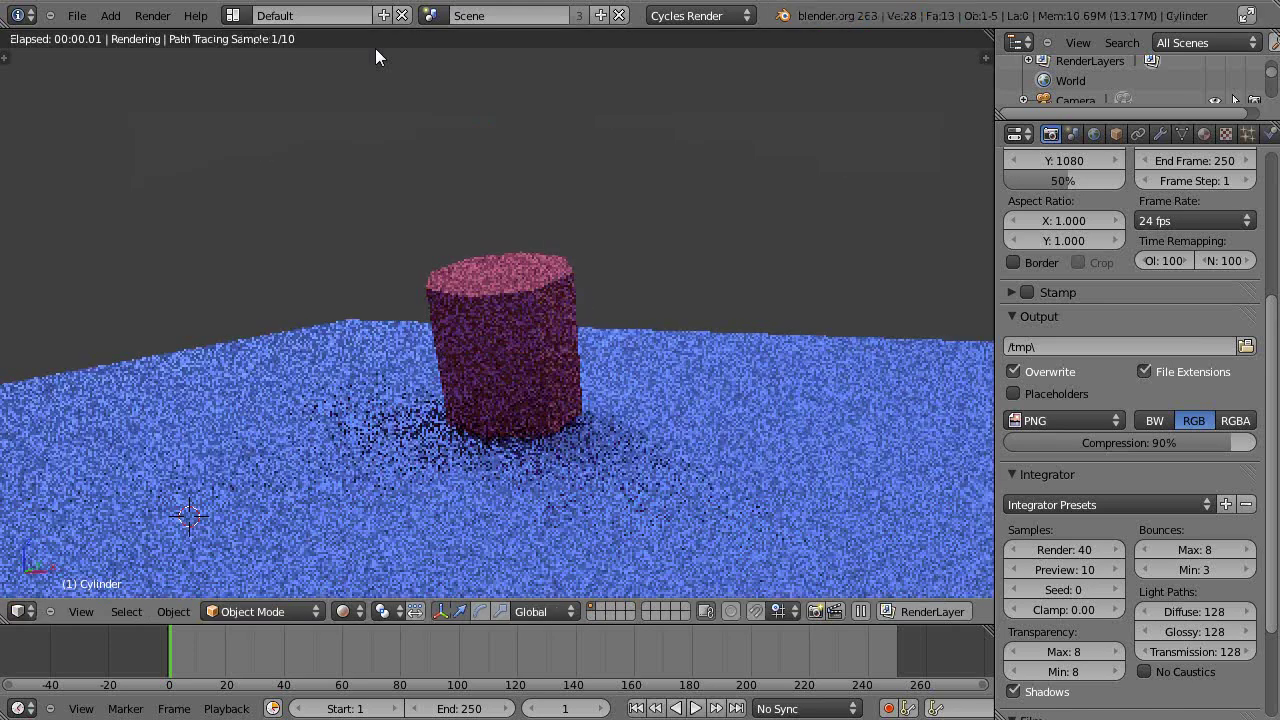
scroll(668, 383, up, 3)
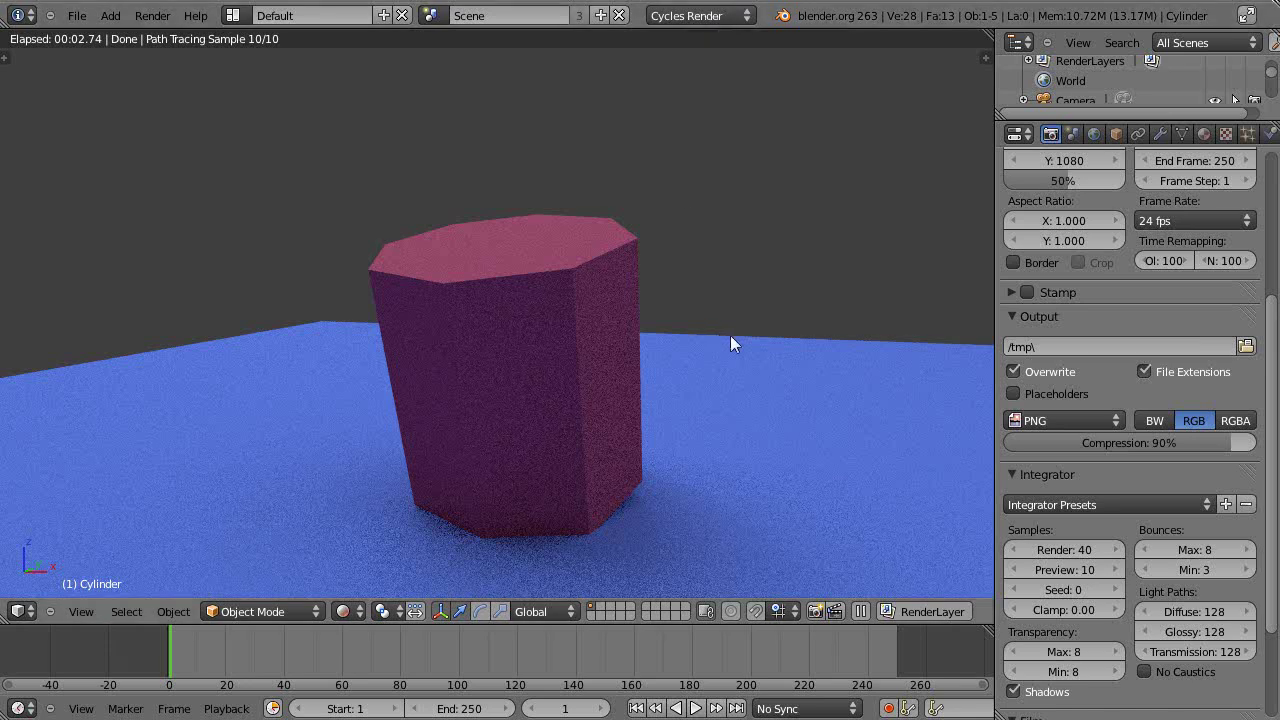
scroll(742, 338, down, 1)
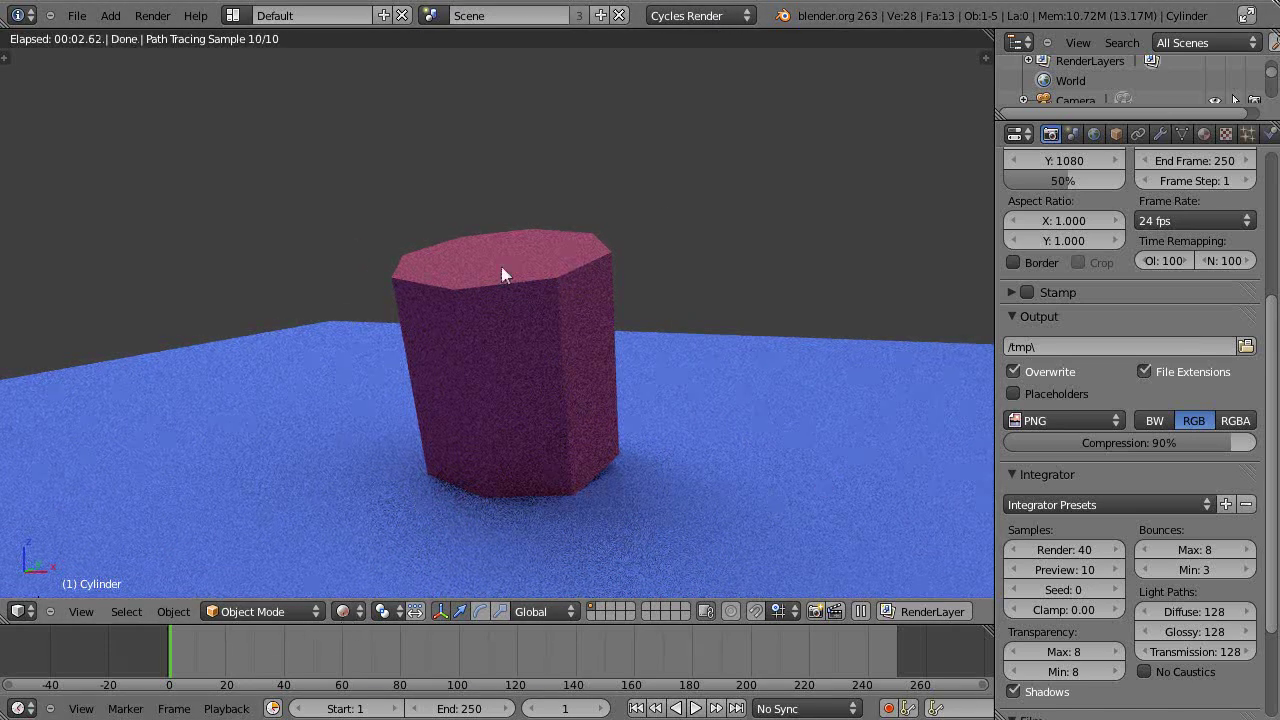
- Switch the viewport to Material shading and orbit around the red cylinder on the blue plane
click(345, 612)
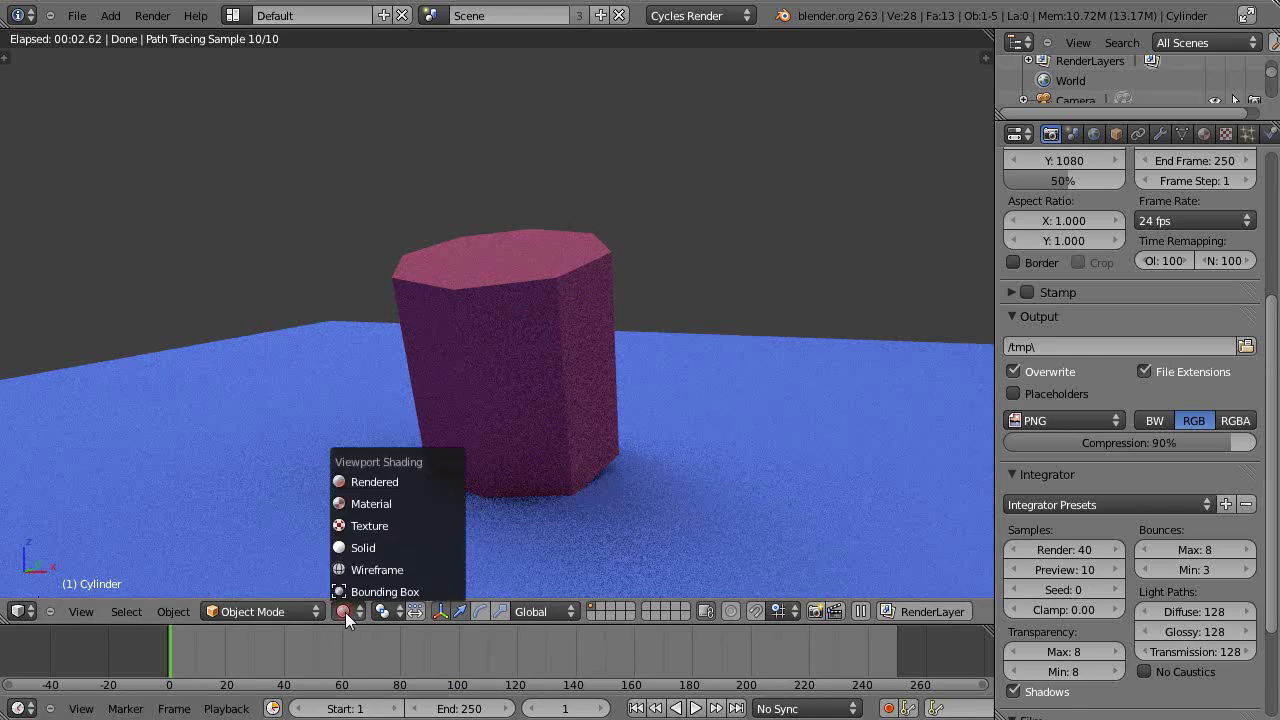
click(367, 500)
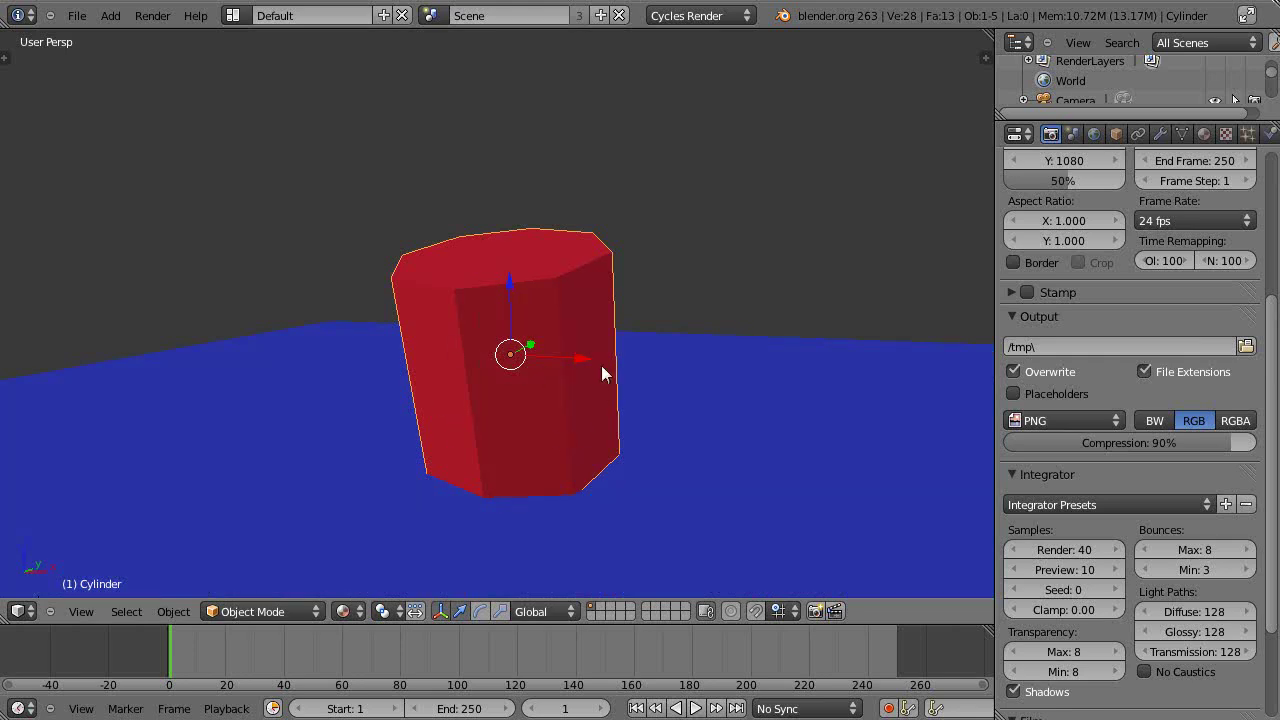
scroll(894, 453, down, 8)
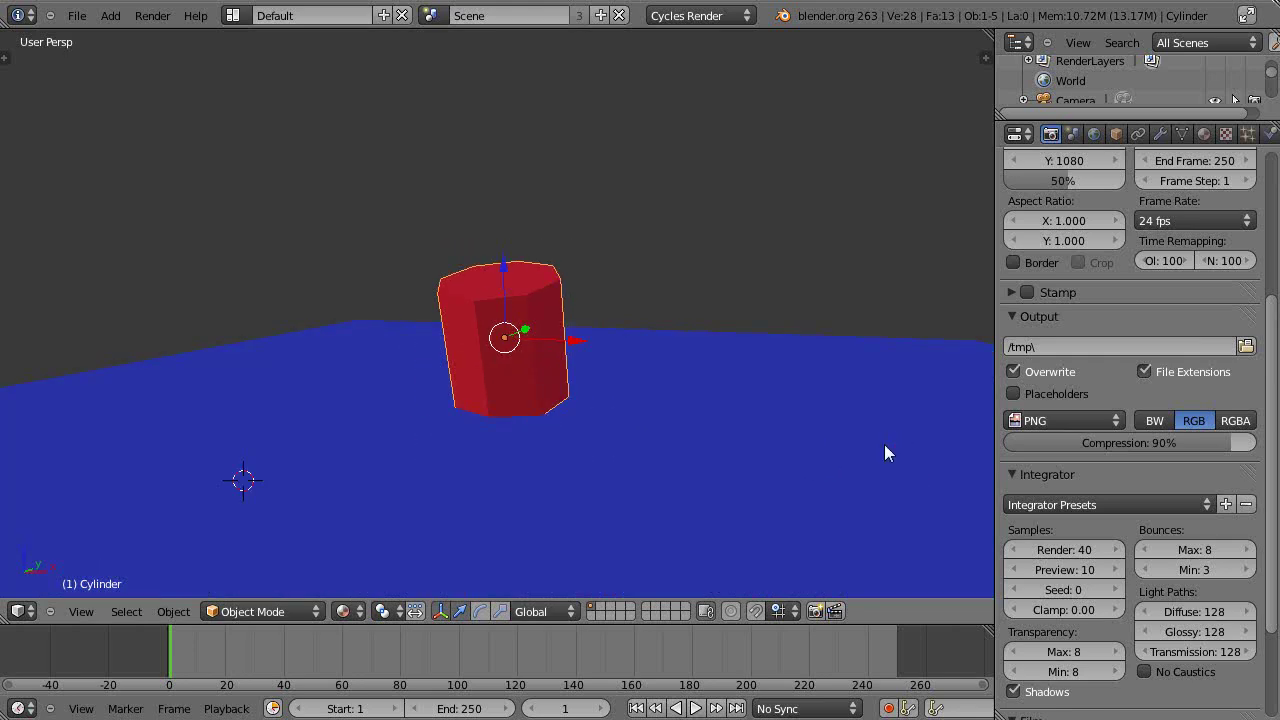
middle_drag(782, 450, 723, 457)
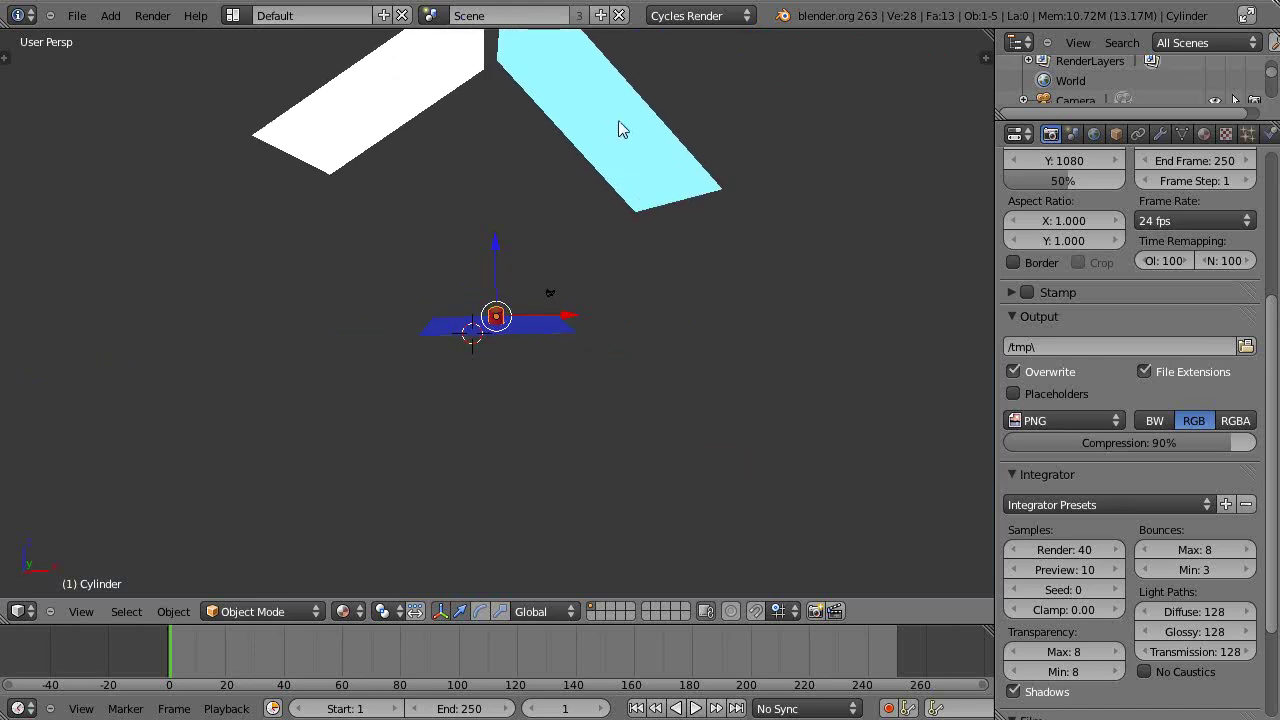
middle_drag(669, 183, 603, 284)
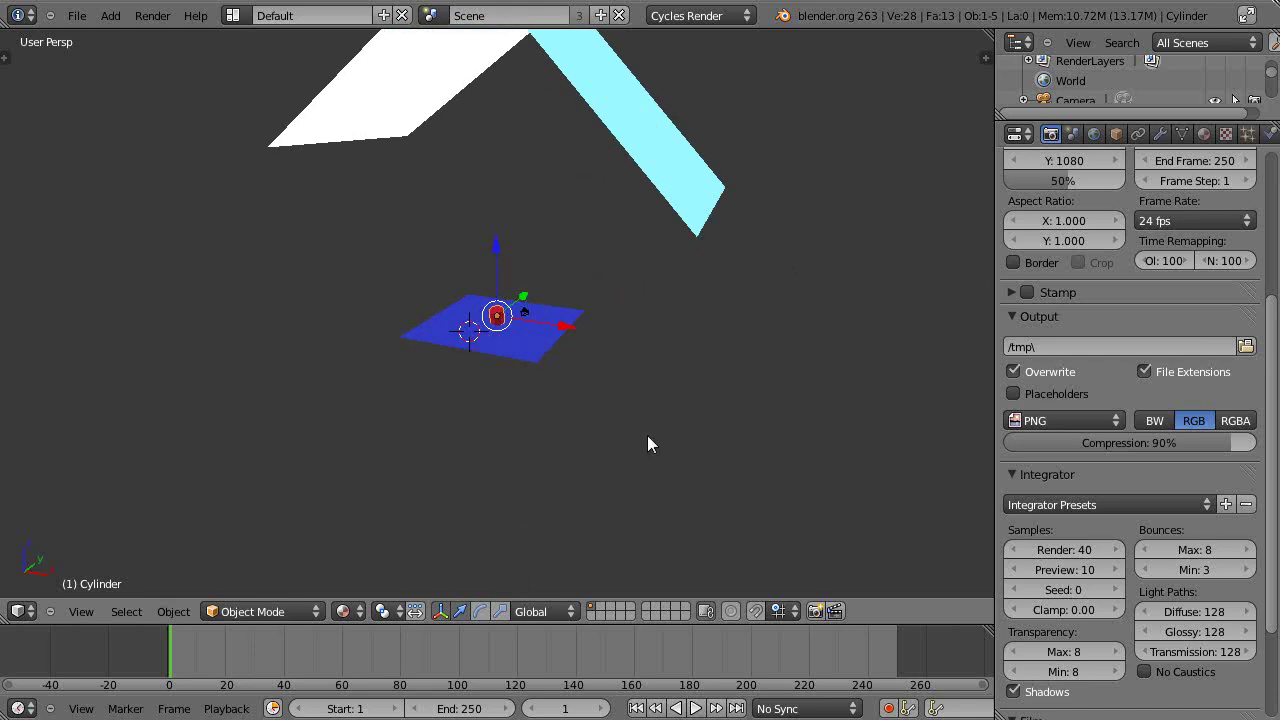
middle_drag(647, 435, 645, 199)
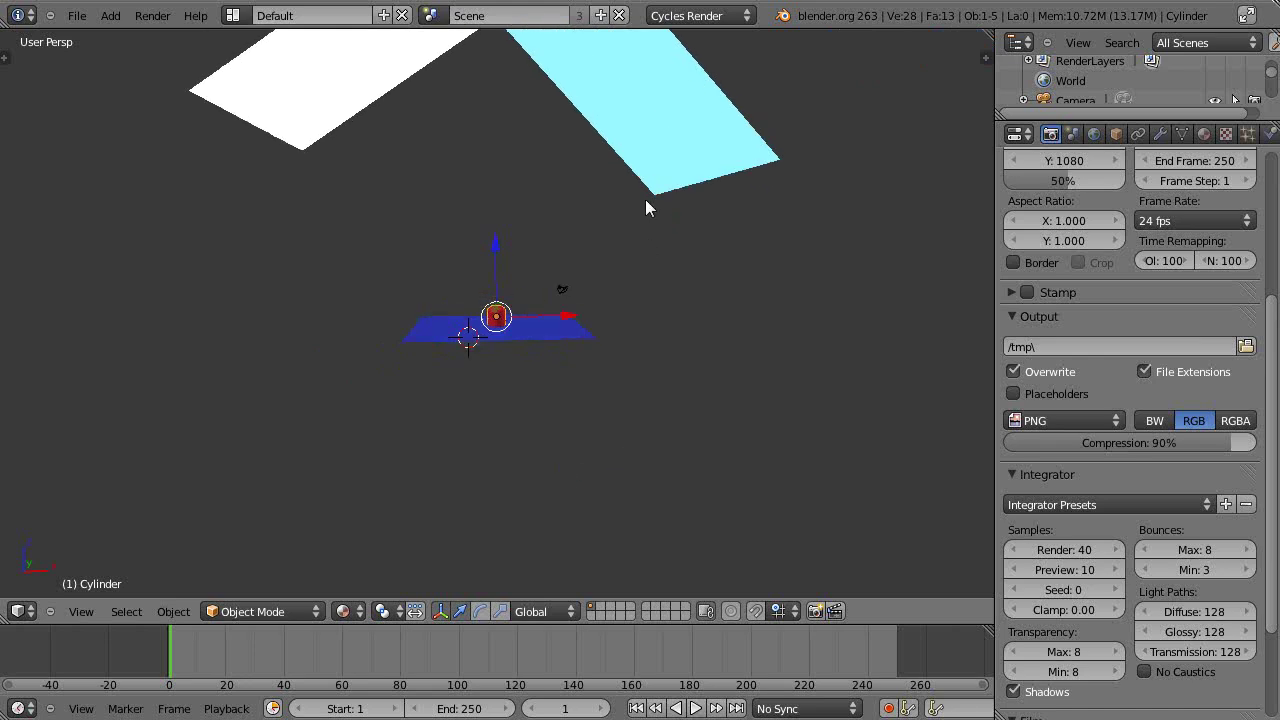
scroll(668, 375, up, 5)
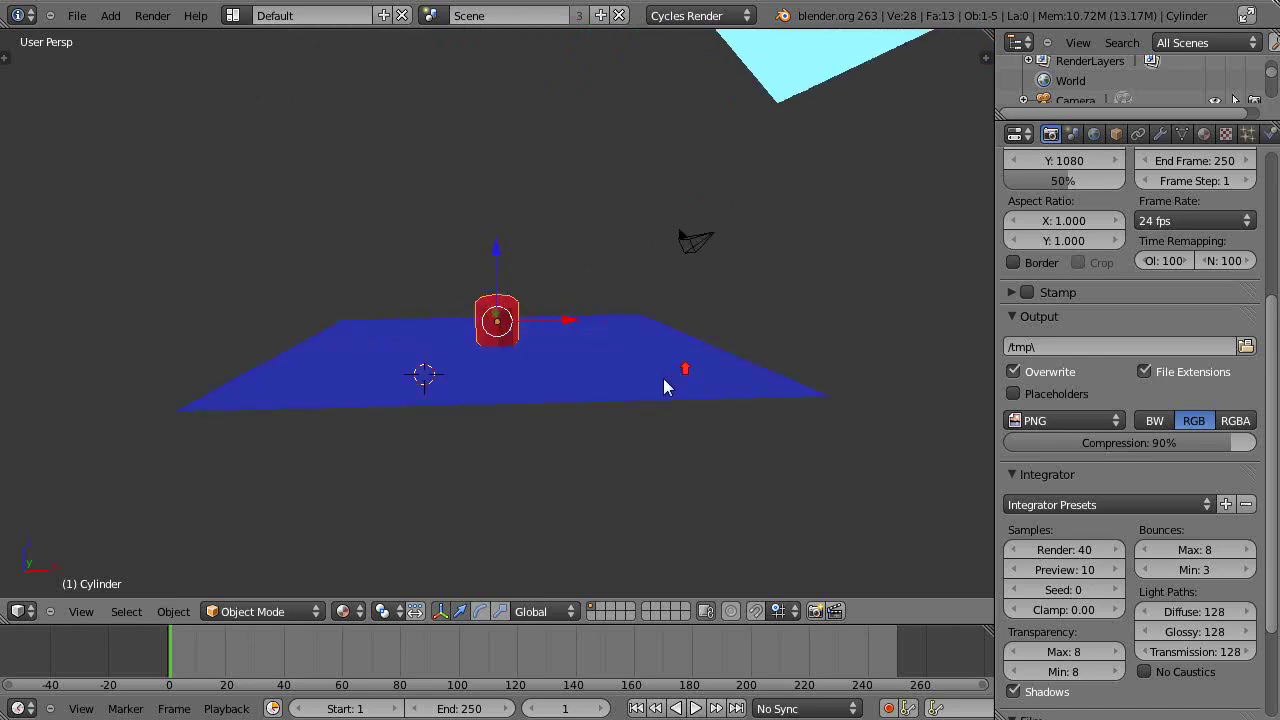
scroll(663, 385, up, 7)
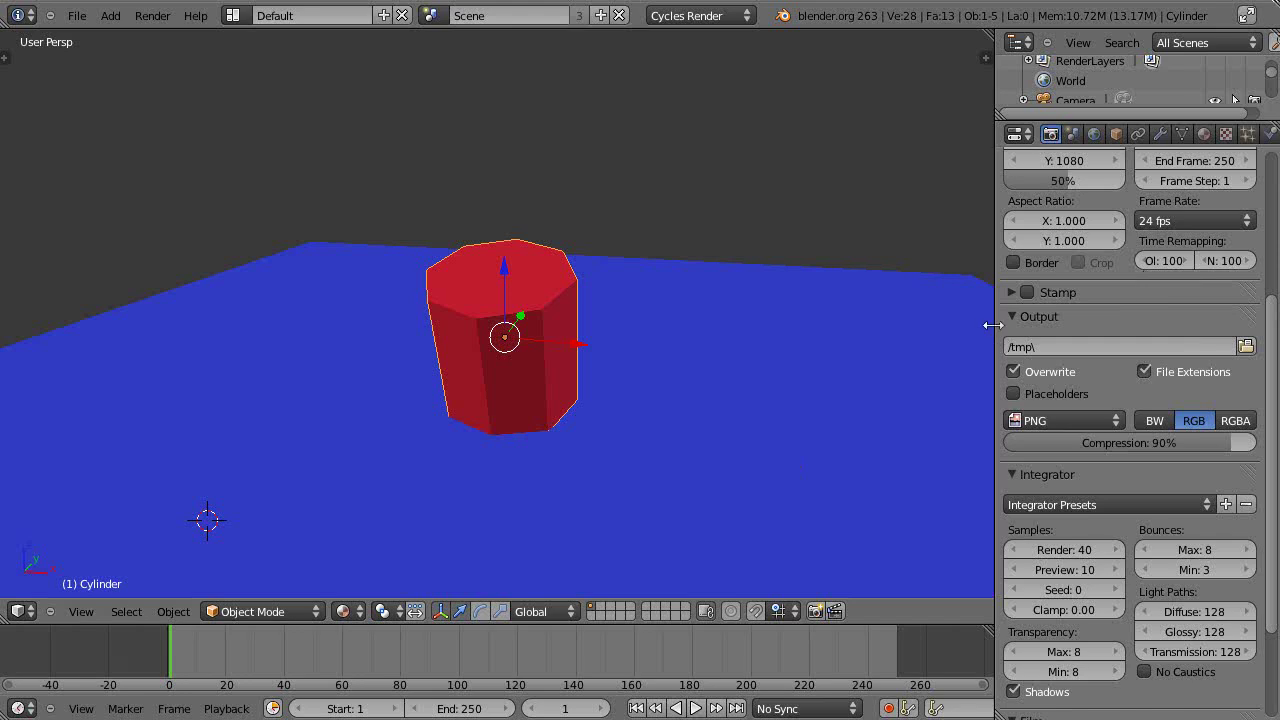
- Keep Diffuse BSDF as the cylinder's surface shader, then select the plane to show its Material.002
drag(992, 325, 966, 328)
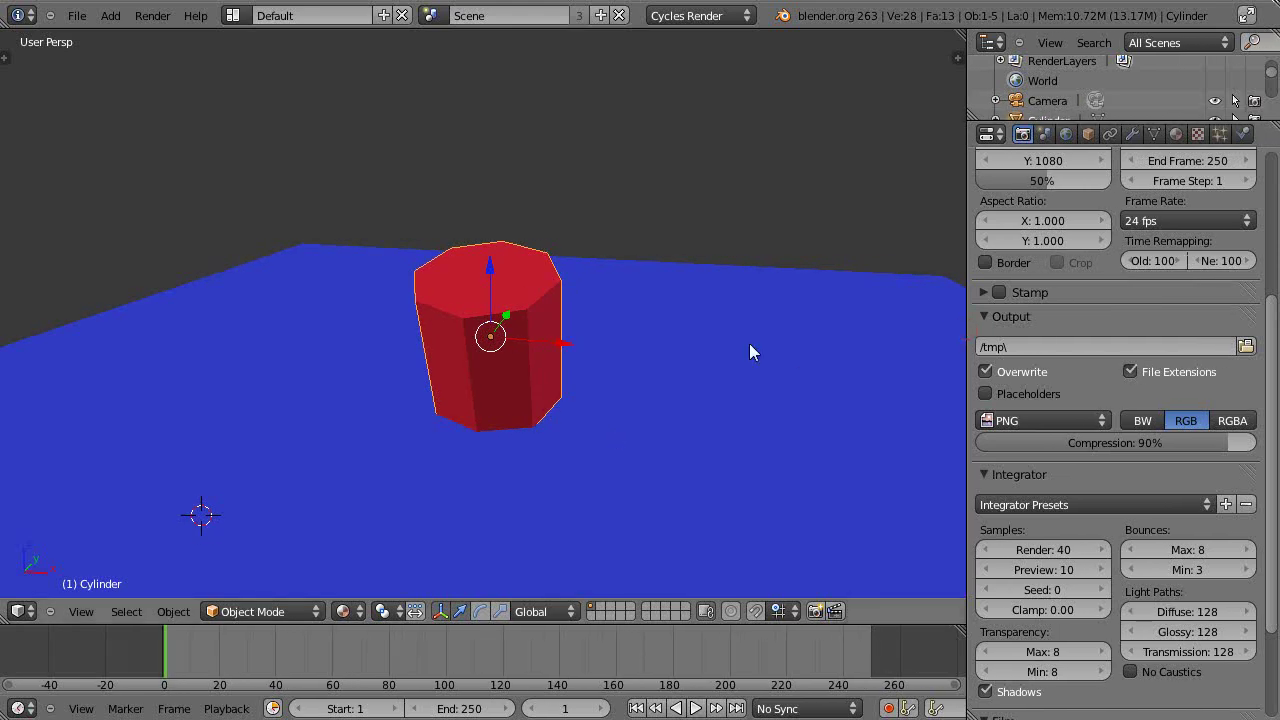
click(1175, 135)
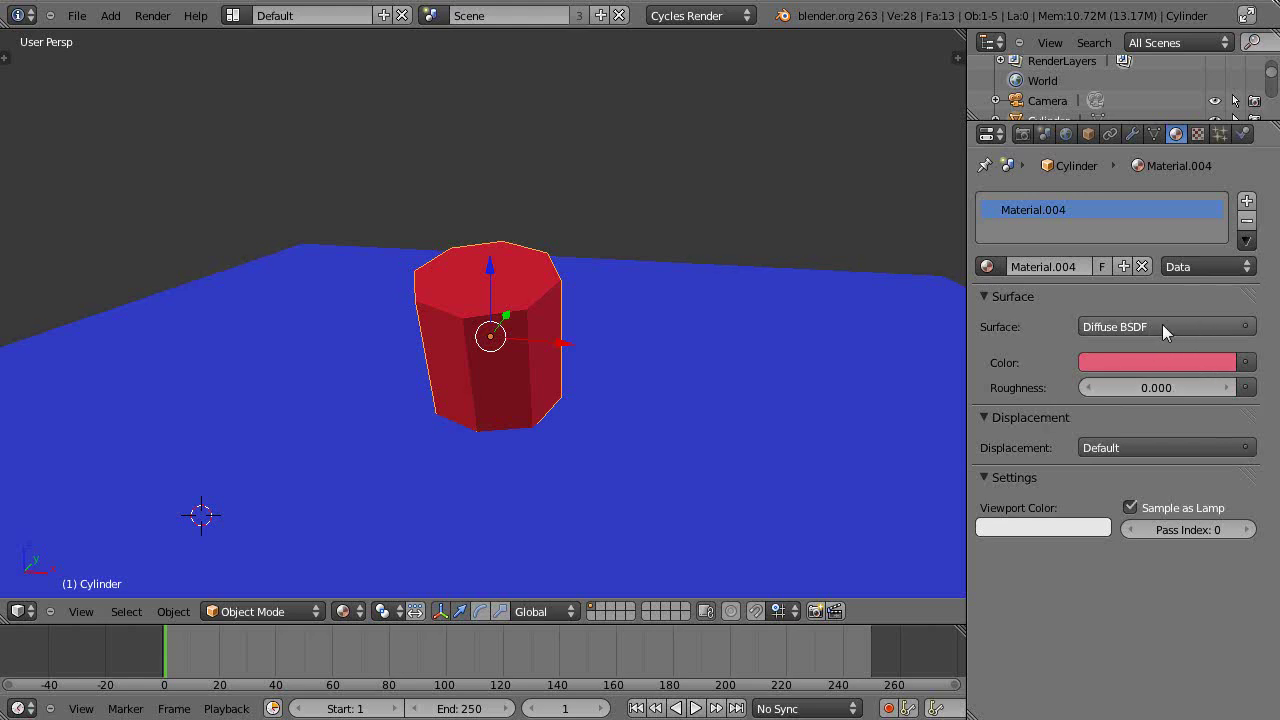
click(1246, 326)
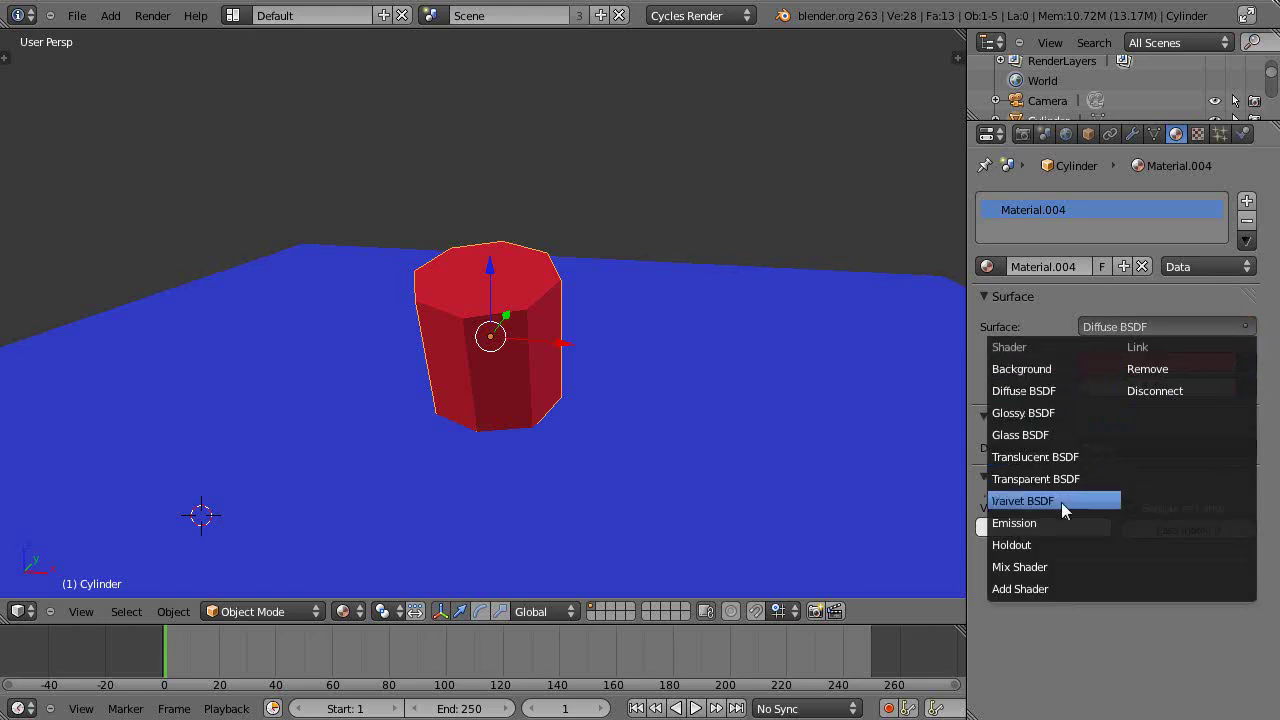
click(1020, 392)
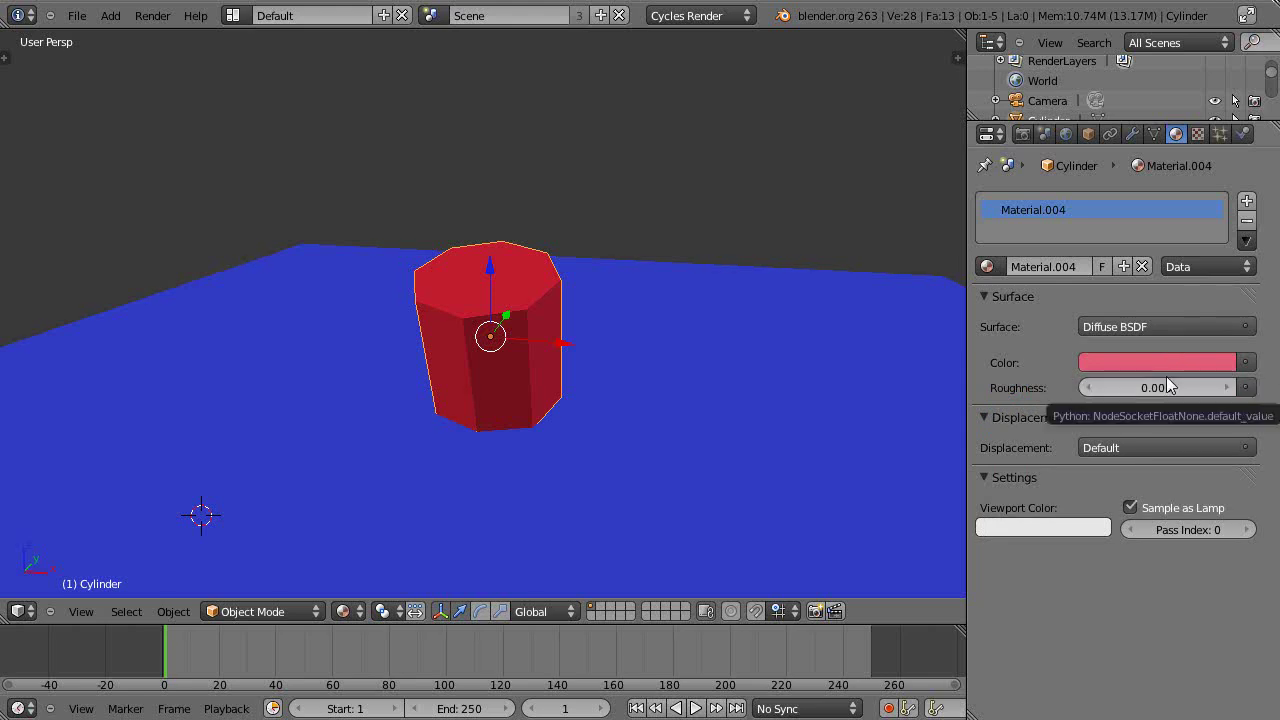
right_click(817, 384)
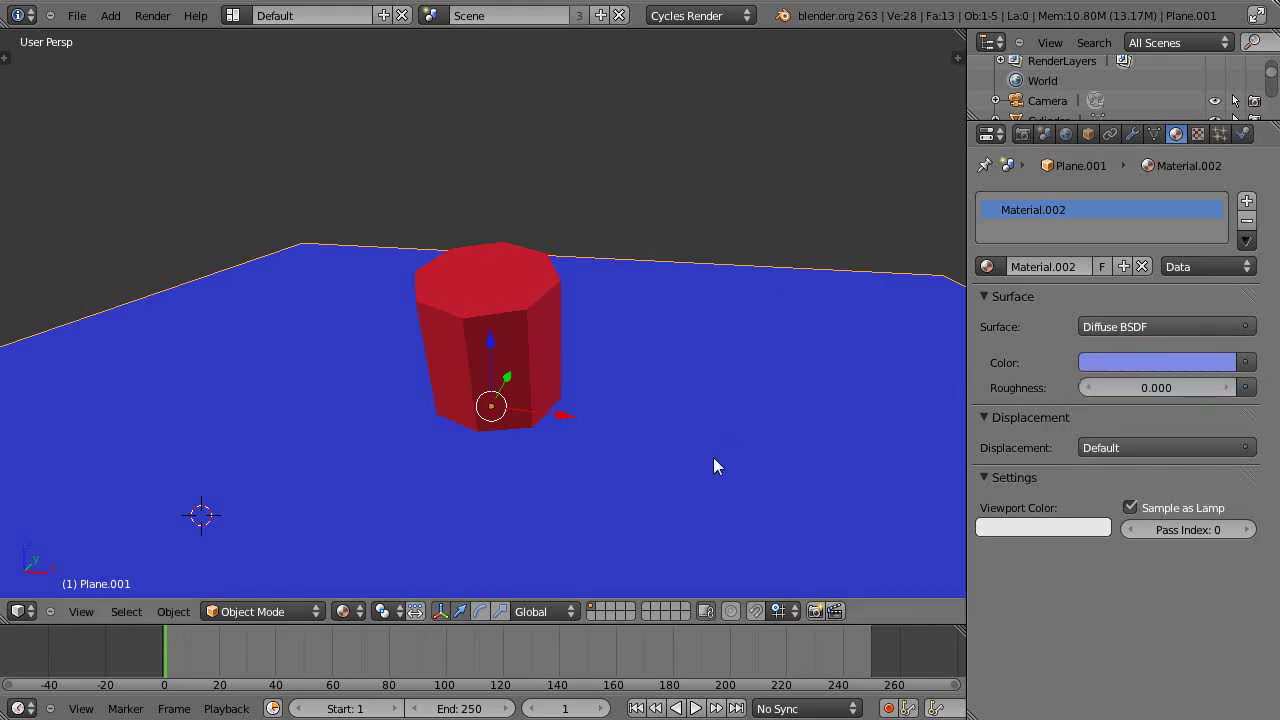
middle_drag(713, 460, 700, 434)
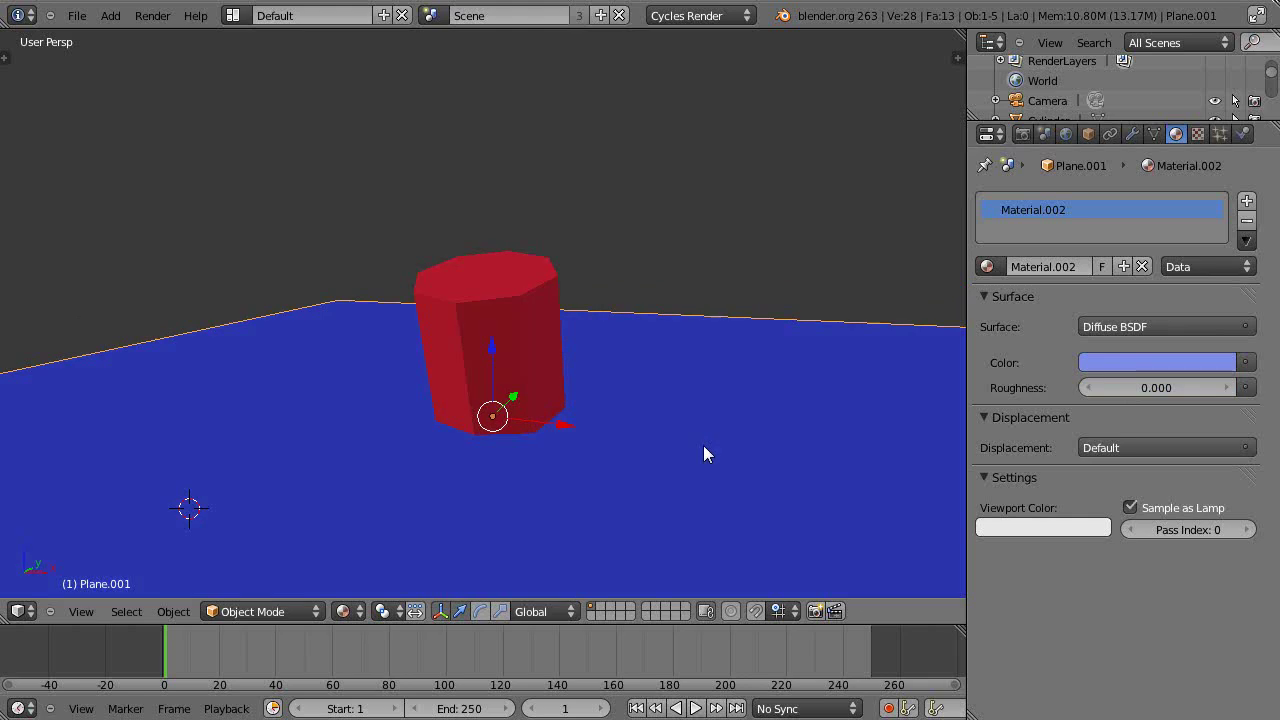
key(F12)
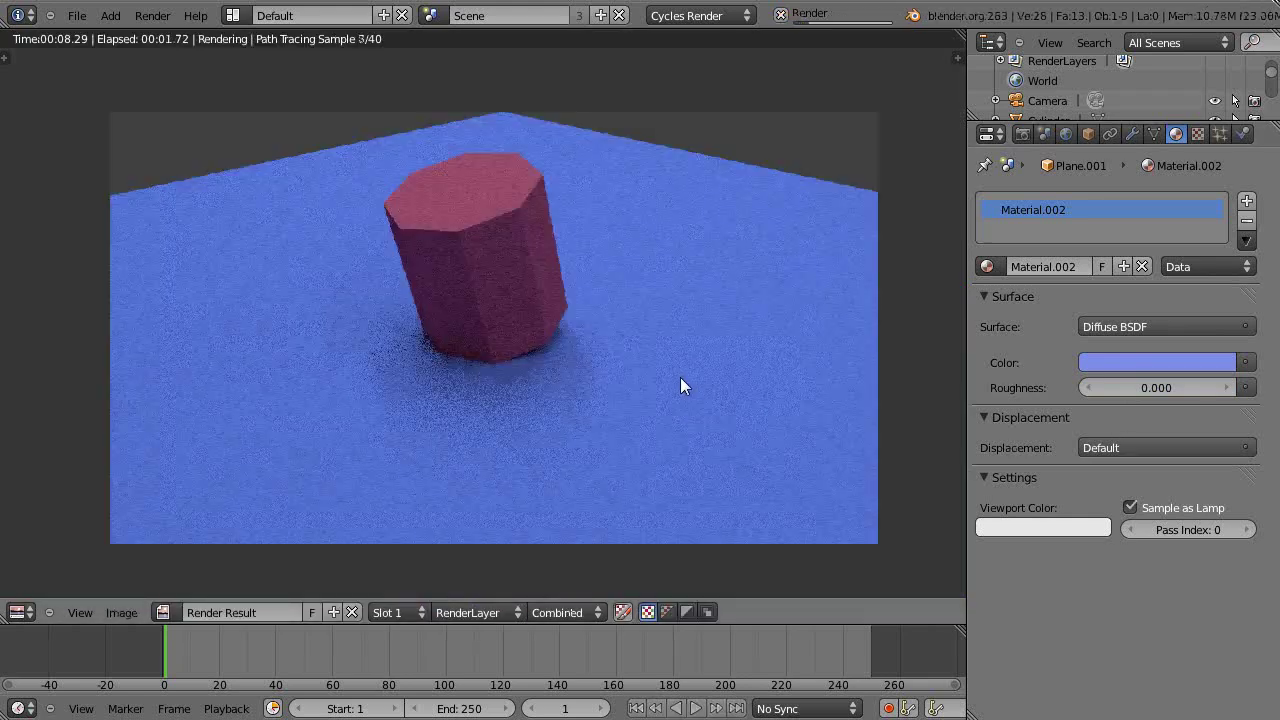
key(Escape)
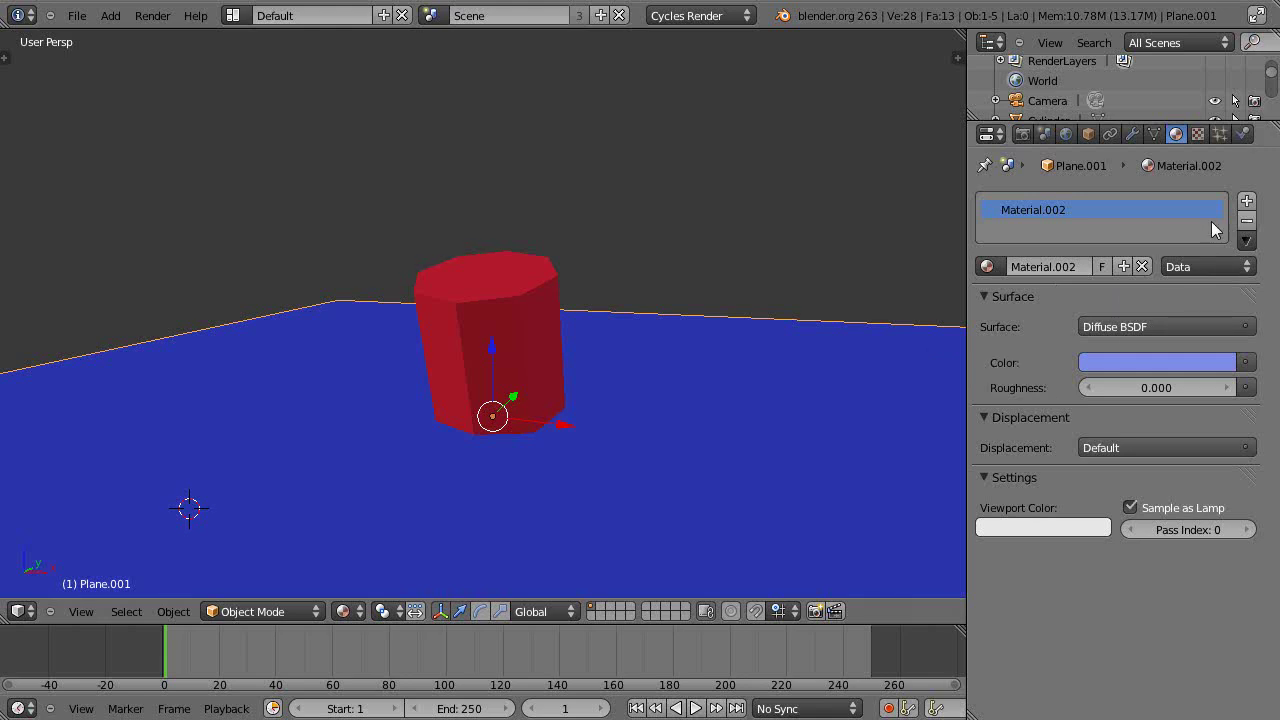
drag(966, 381, 990, 382)
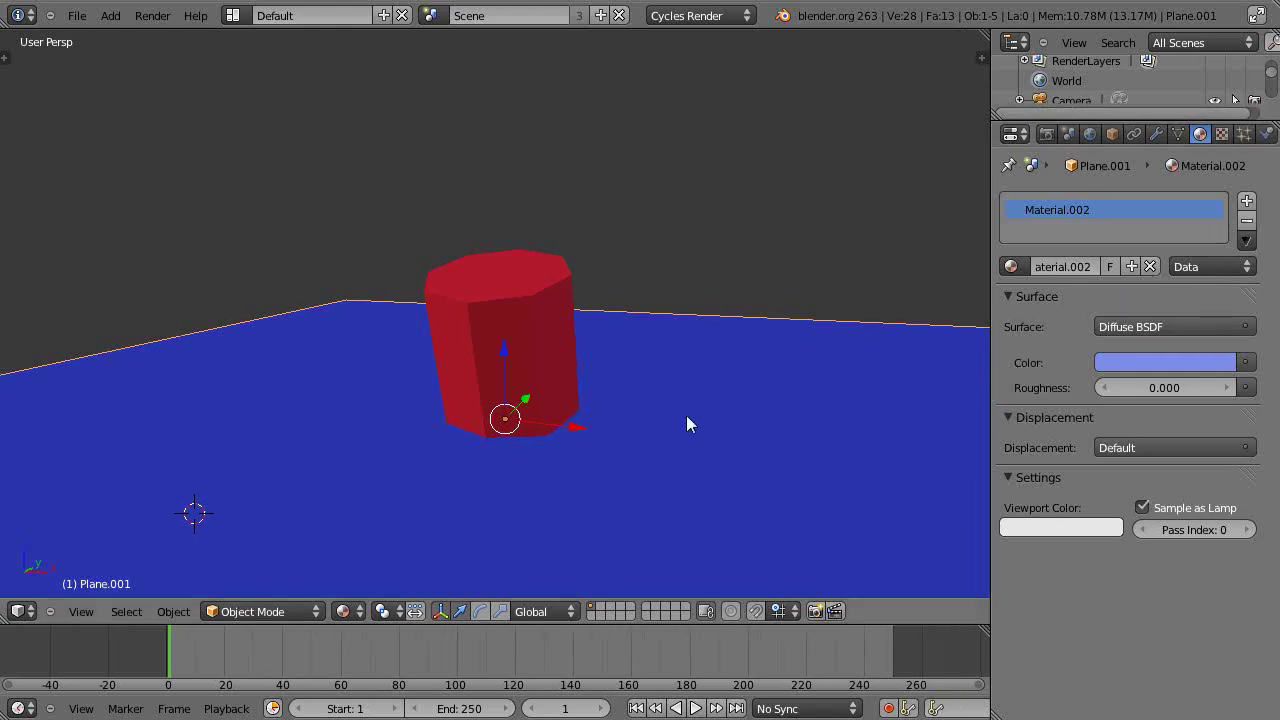
middle_drag(686, 424, 622, 448)
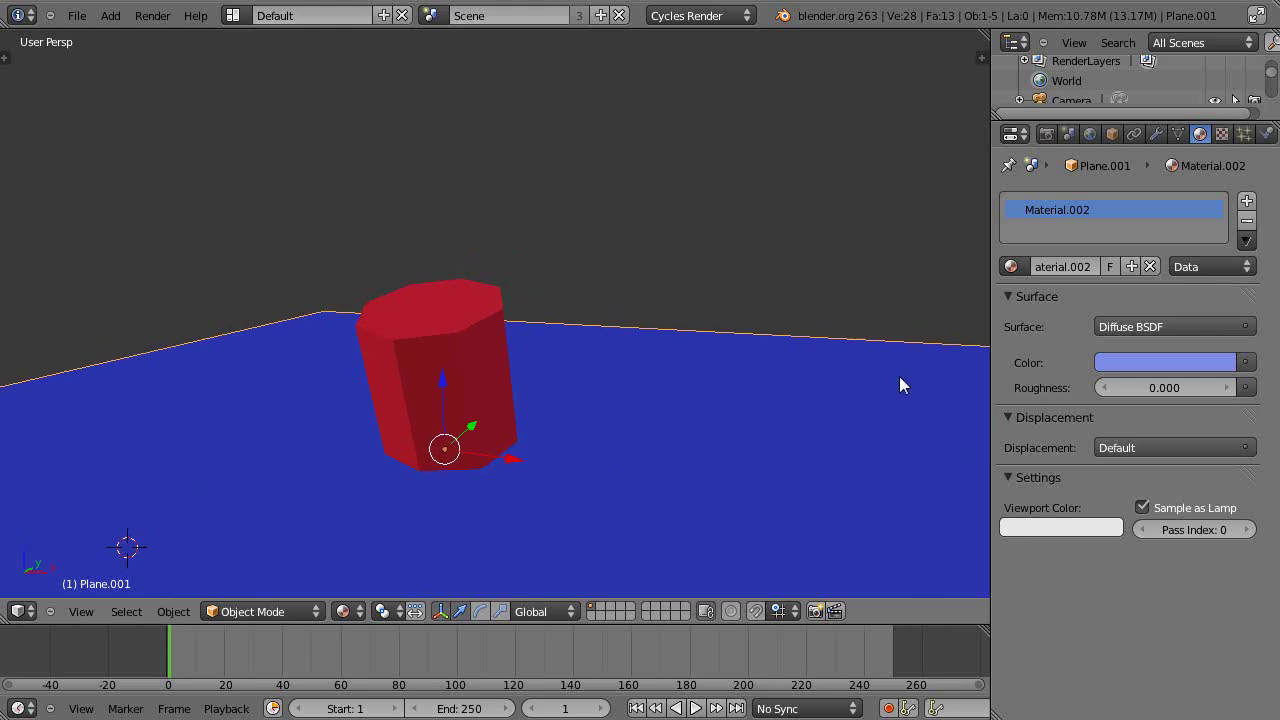
key(ctrl+z)
key(ctrl+shift+z)
- Split off a Node Editor showing the plane's Diffuse BSDF and Material Output, and set camera view
drag(984, 36, 557, 99)
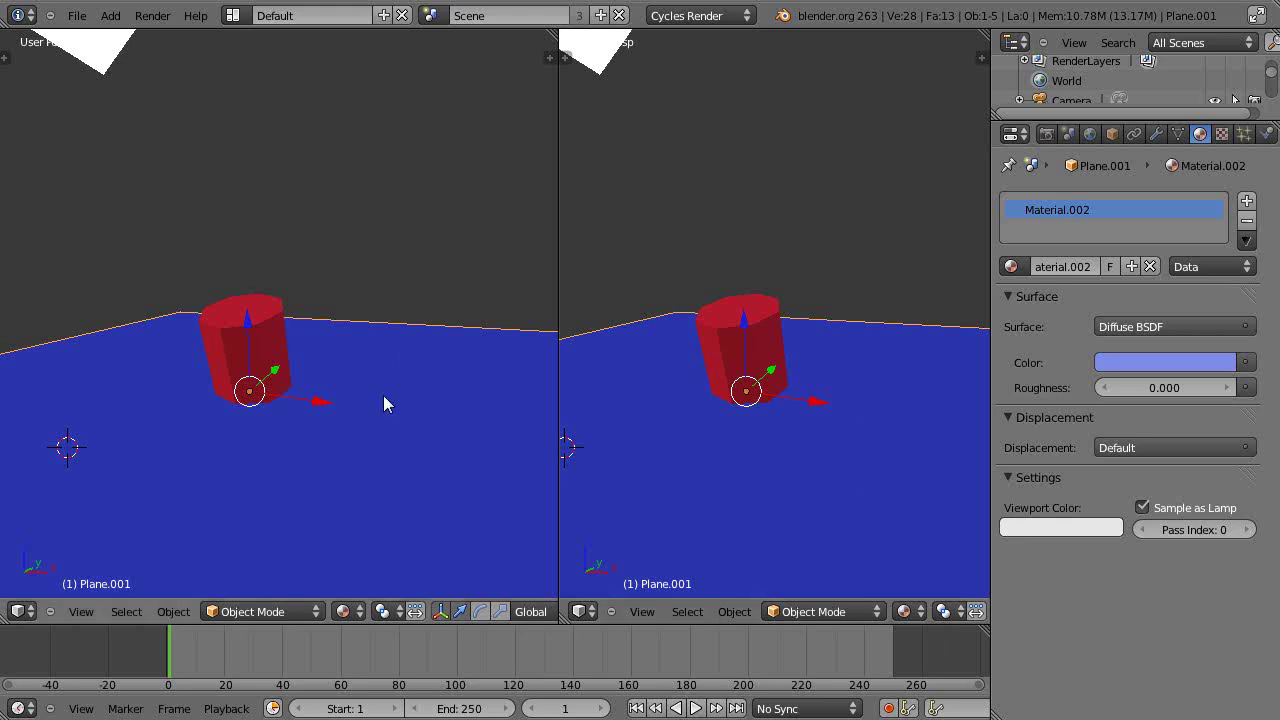
click(584, 612)
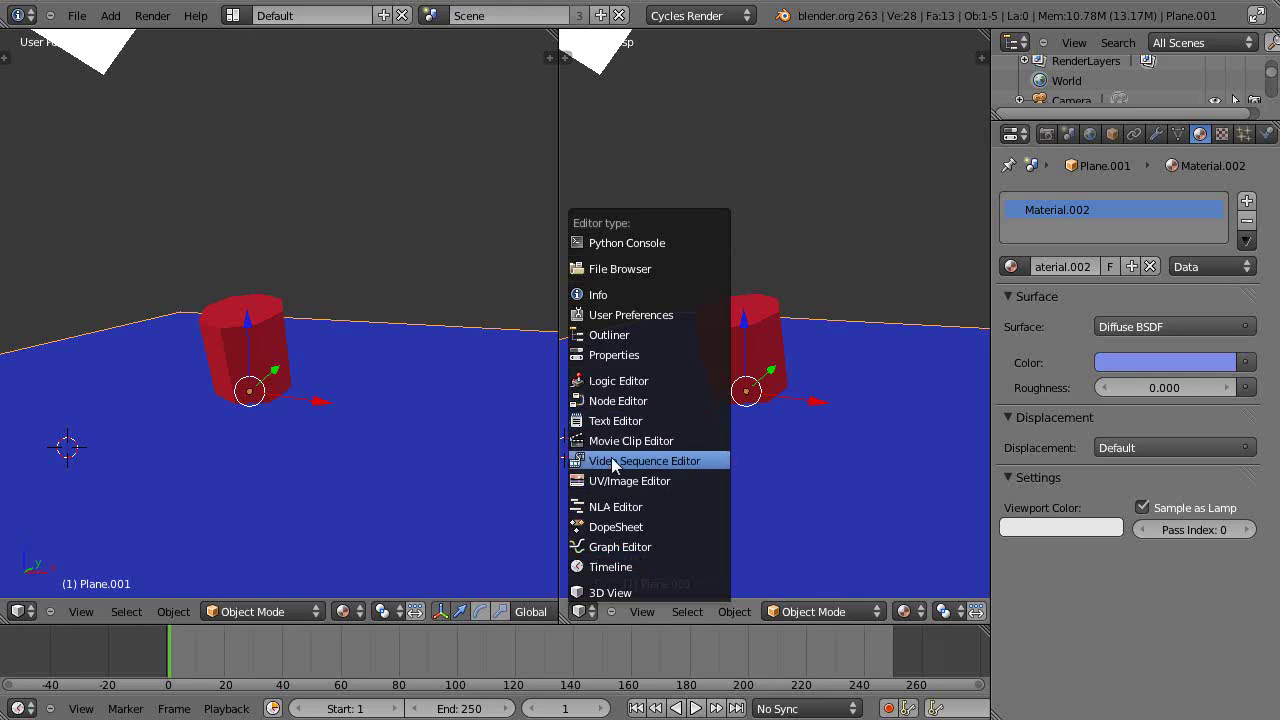
click(610, 401)
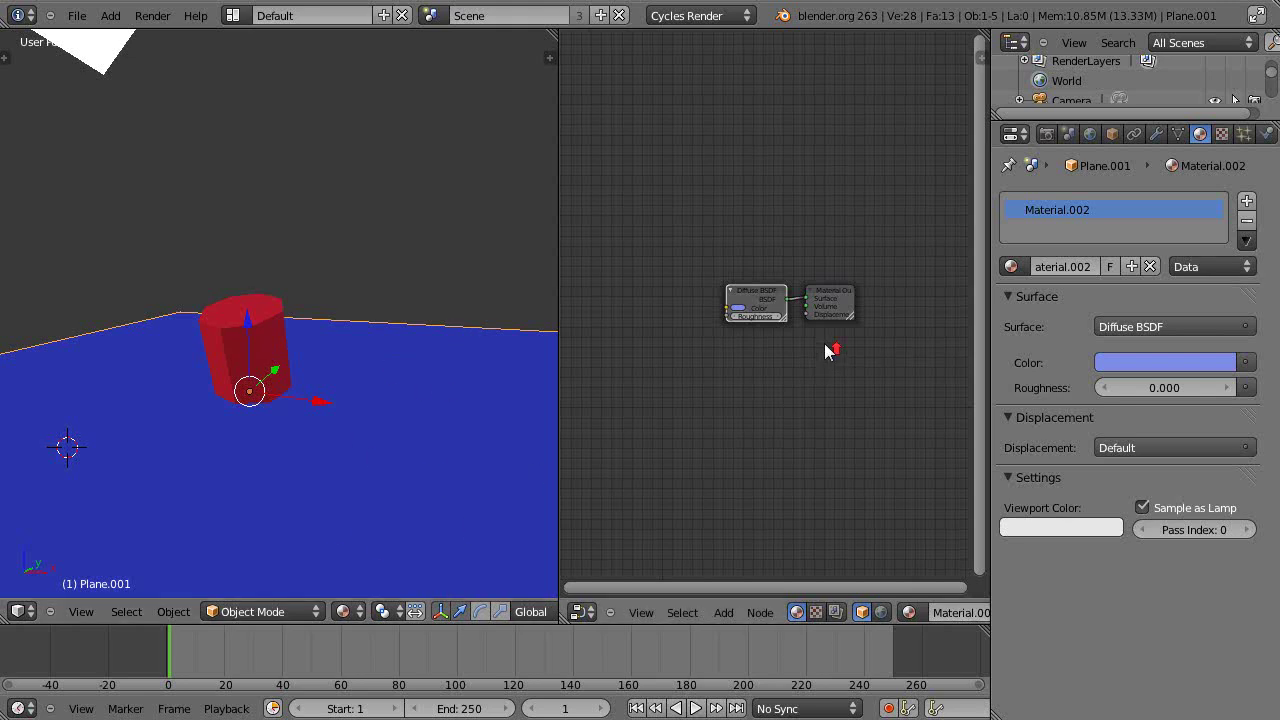
scroll(824, 355, up, 3)
scroll(824, 343, up, 1)
middle_drag(776, 363, 714, 382)
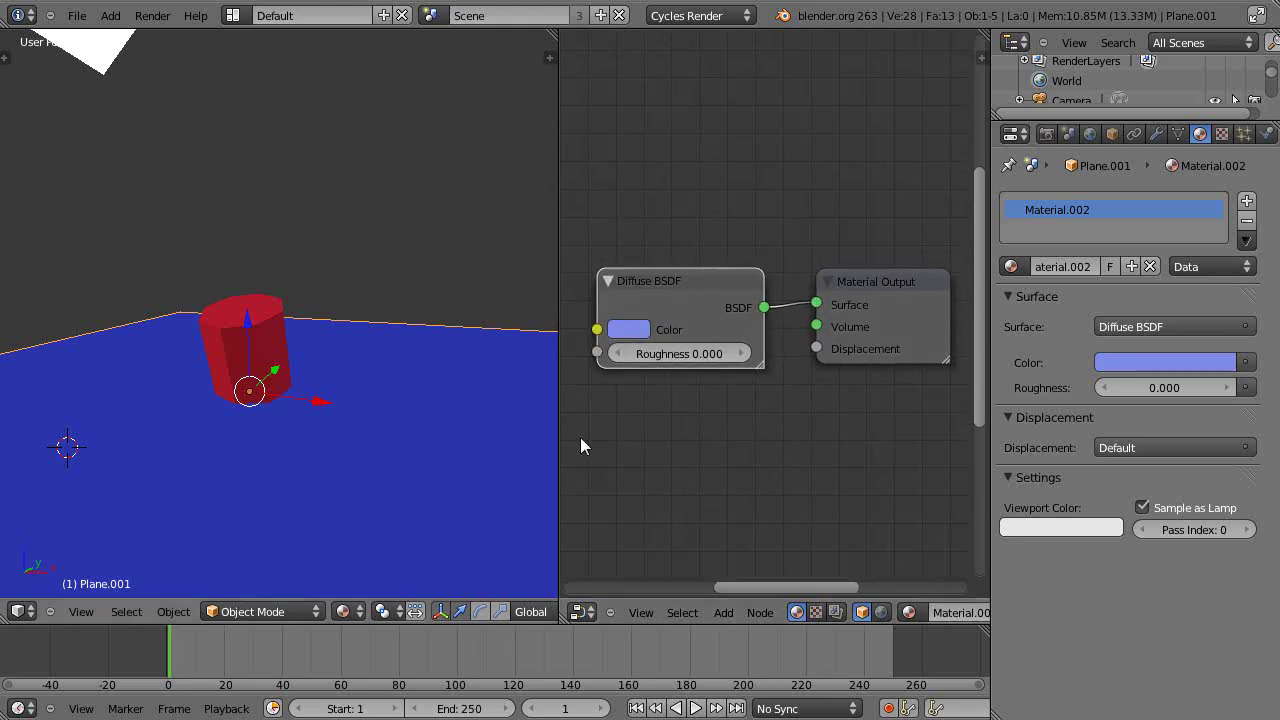
drag(558, 427, 383, 437)
scroll(753, 418, up, 1)
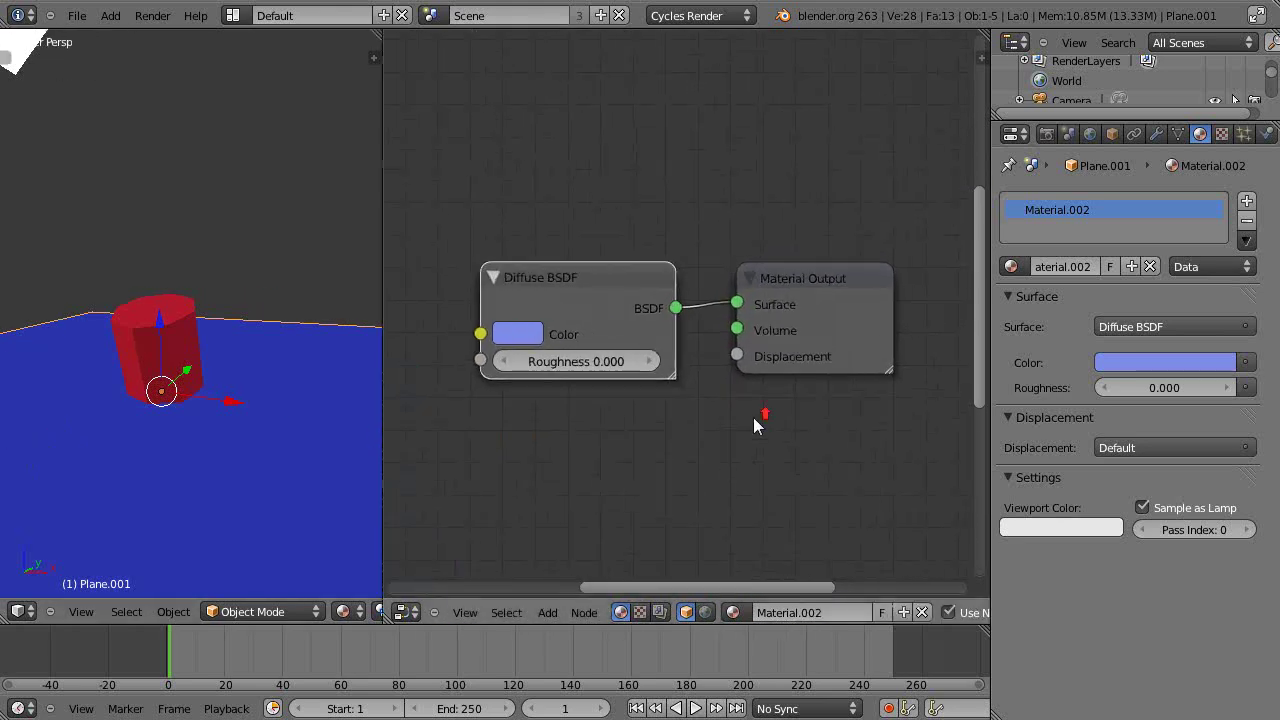
scroll(241, 295, down, 3)
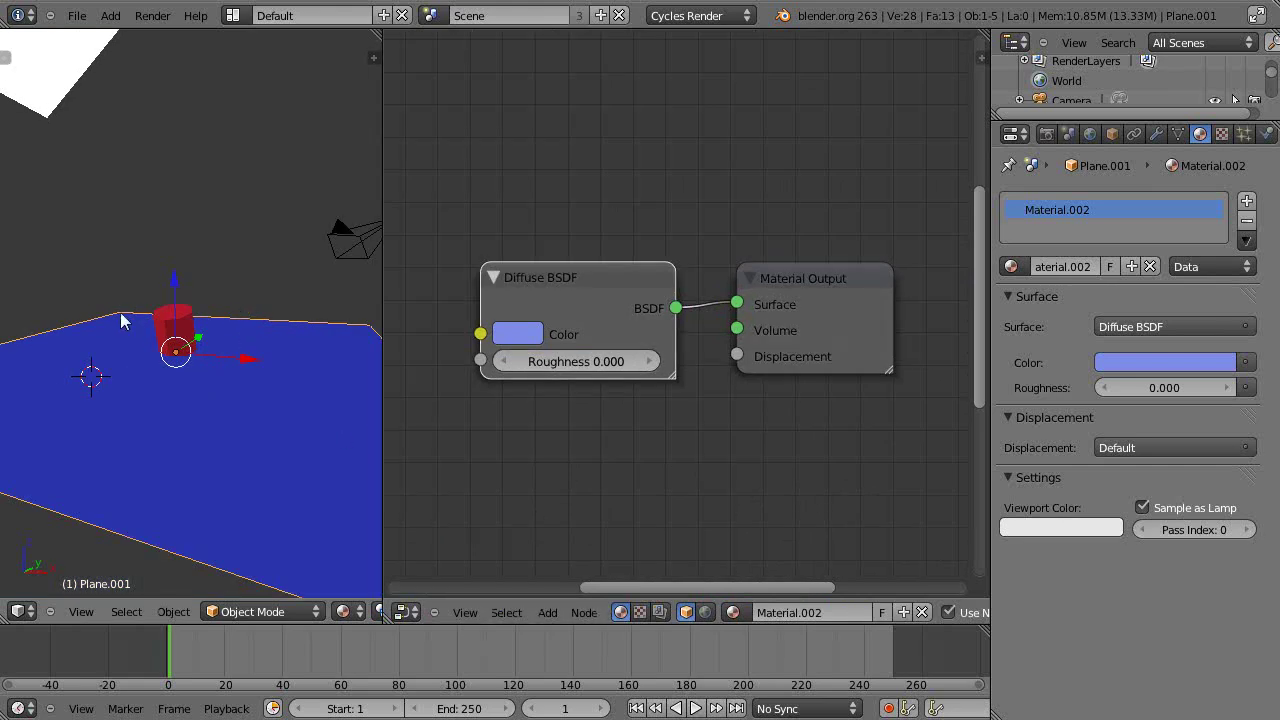
key(KP_0)
scroll(121, 320, up, 3)
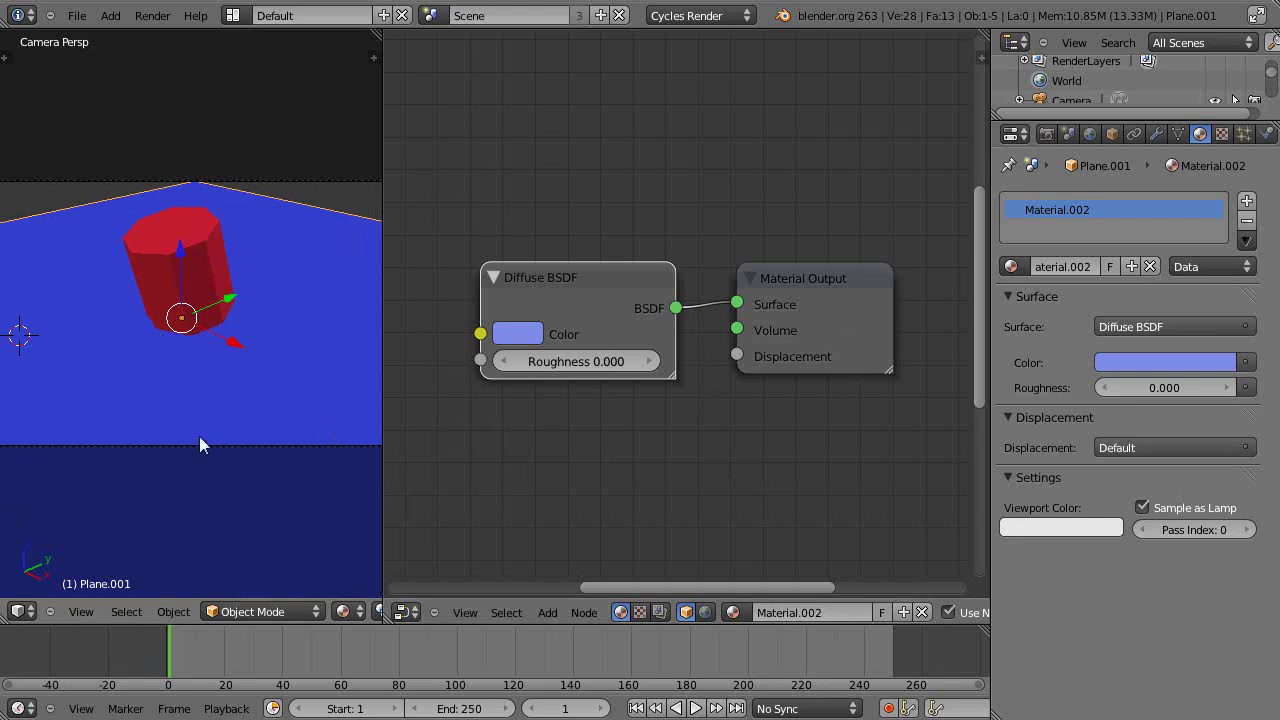
- Switch the left 3D view to Rendered shading for a 10-sample Cycles preview
click(343, 611)
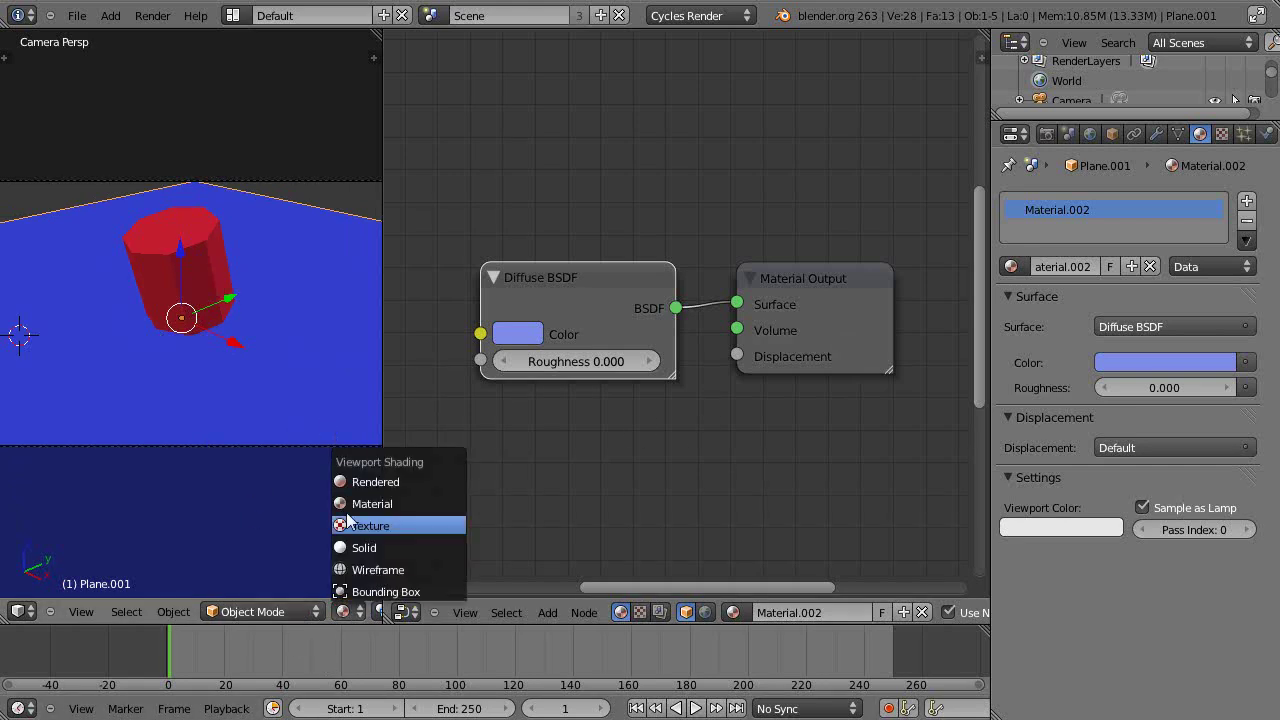
click(352, 482)
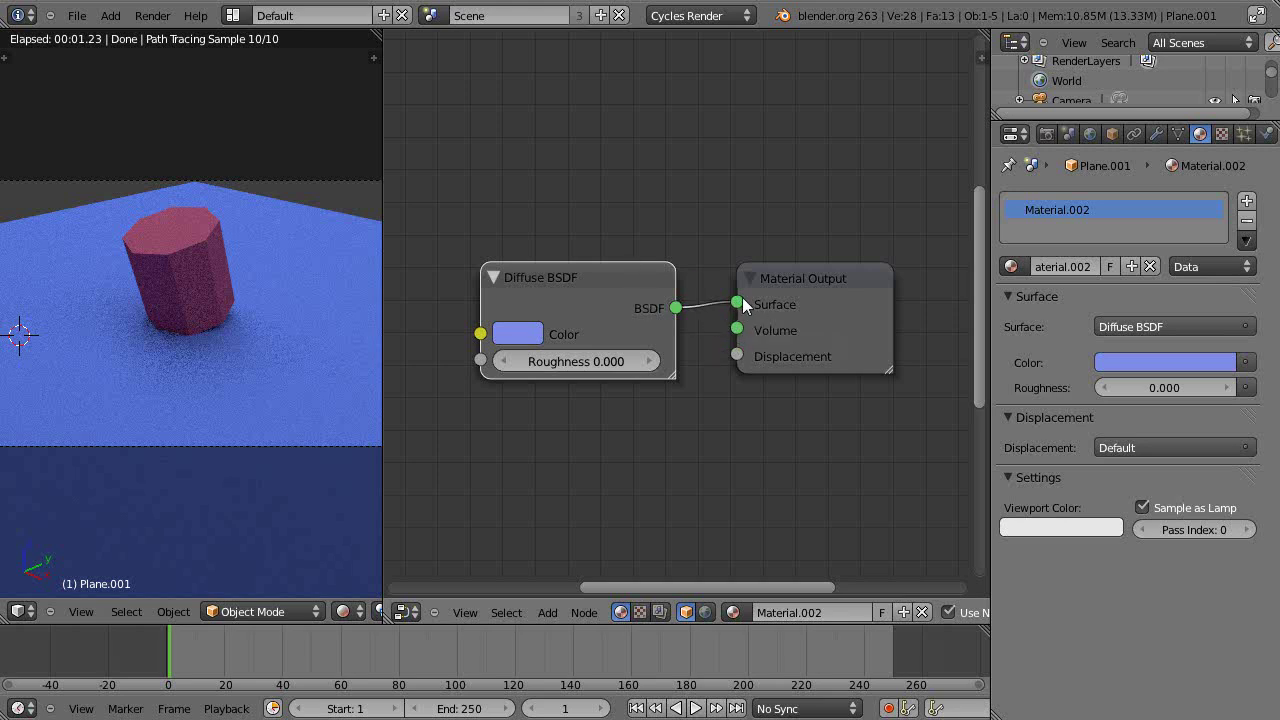
- Change the plane's Diffuse BSDF colour to lavender (R 0.629, G 0.314, B 0.800)
scroll(712, 345, down, 1)
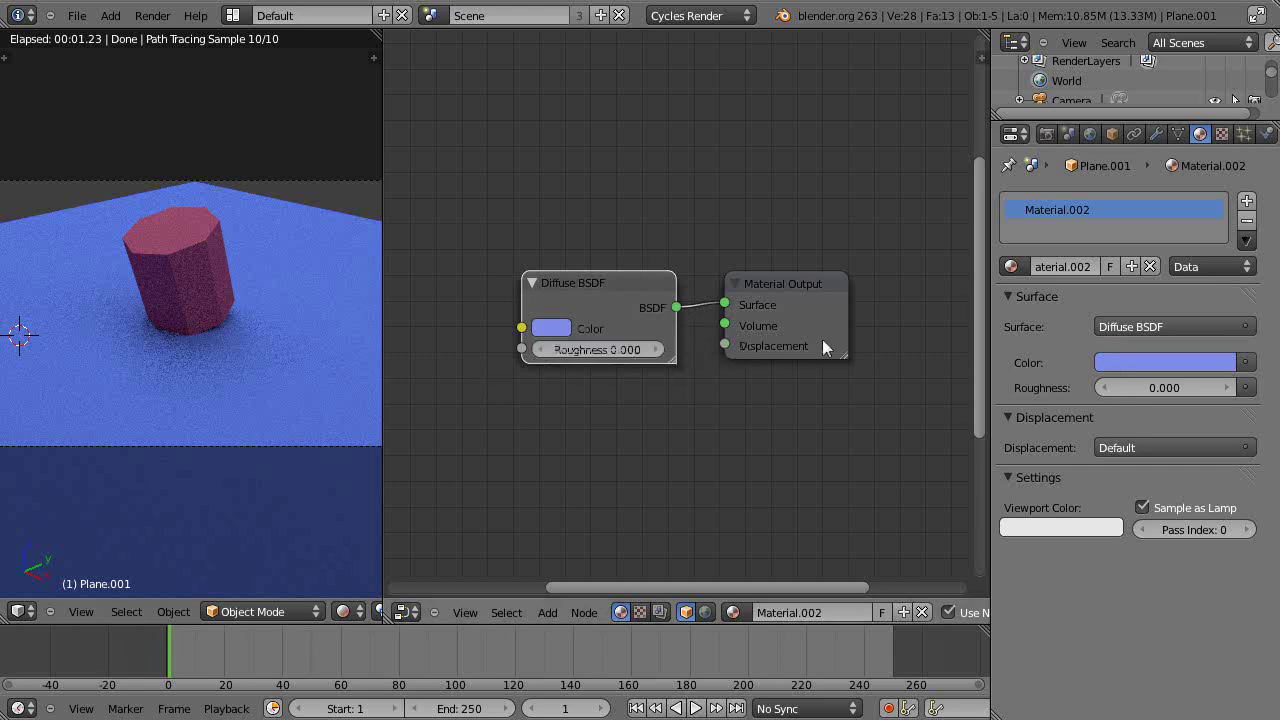
click(1175, 362)
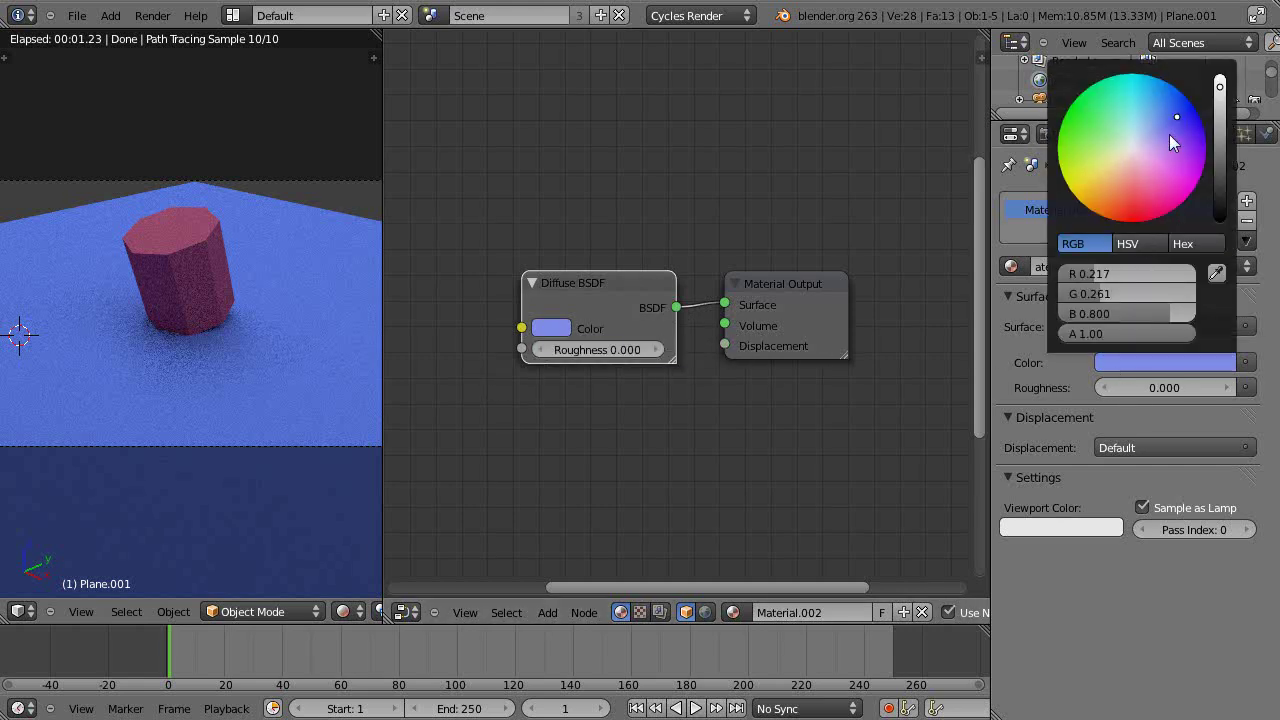
drag(1175, 125, 1177, 154)
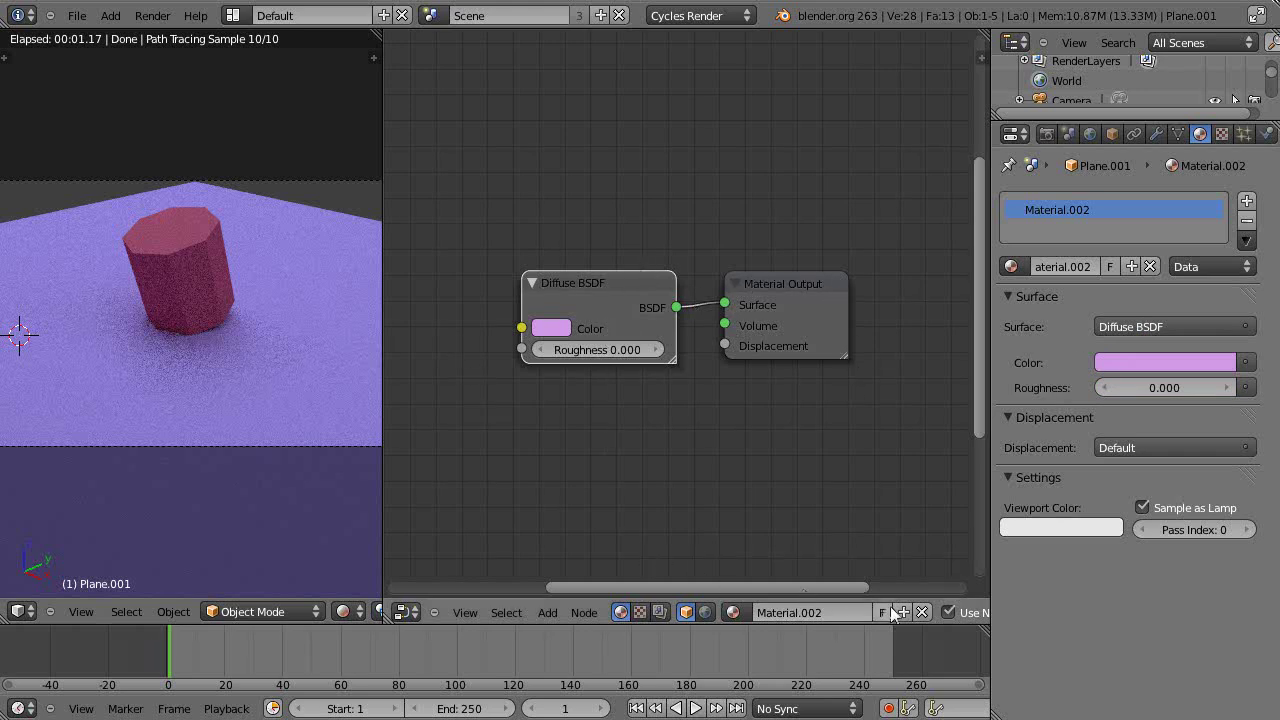
scroll(735, 449, down, 3)
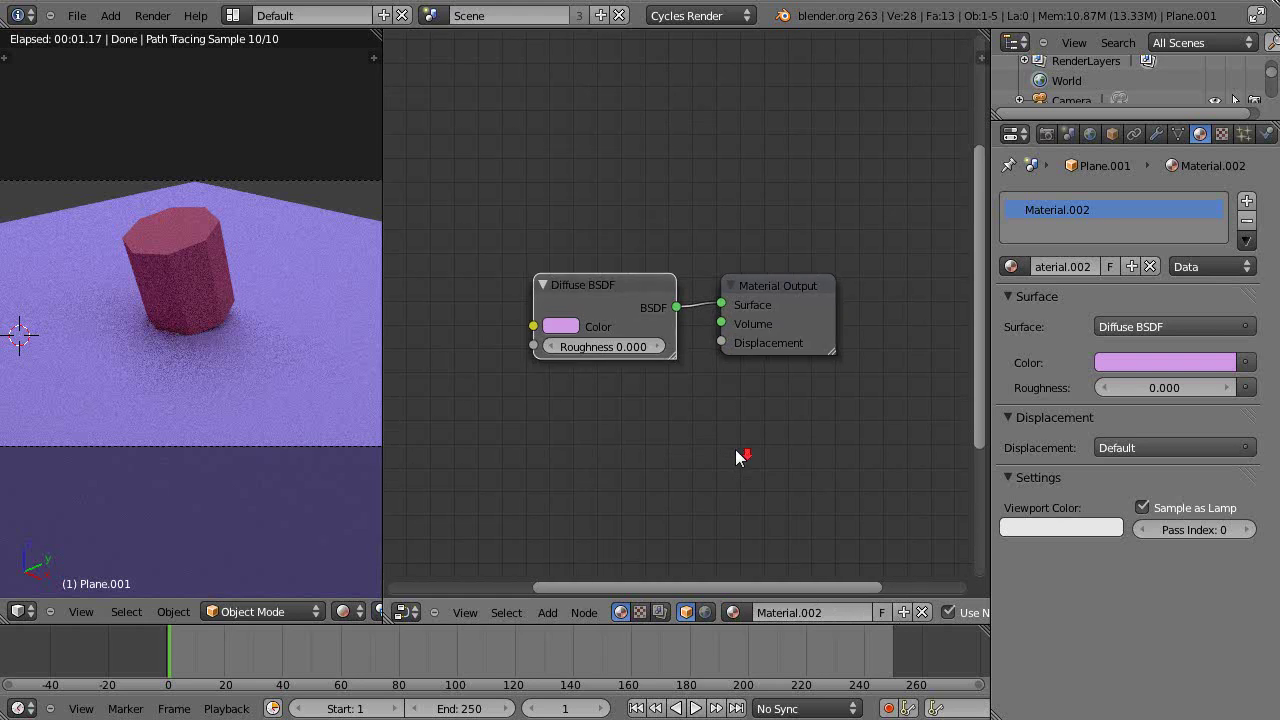
scroll(735, 449, up, 2)
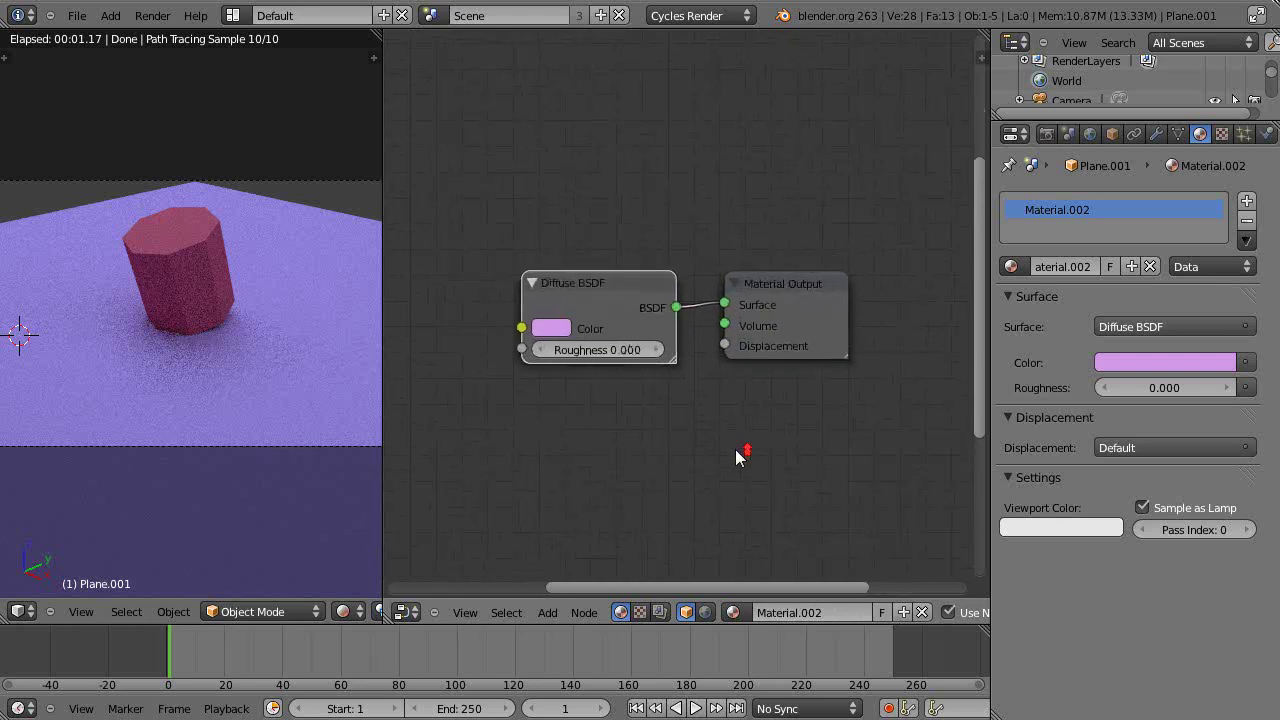
click(949, 613)
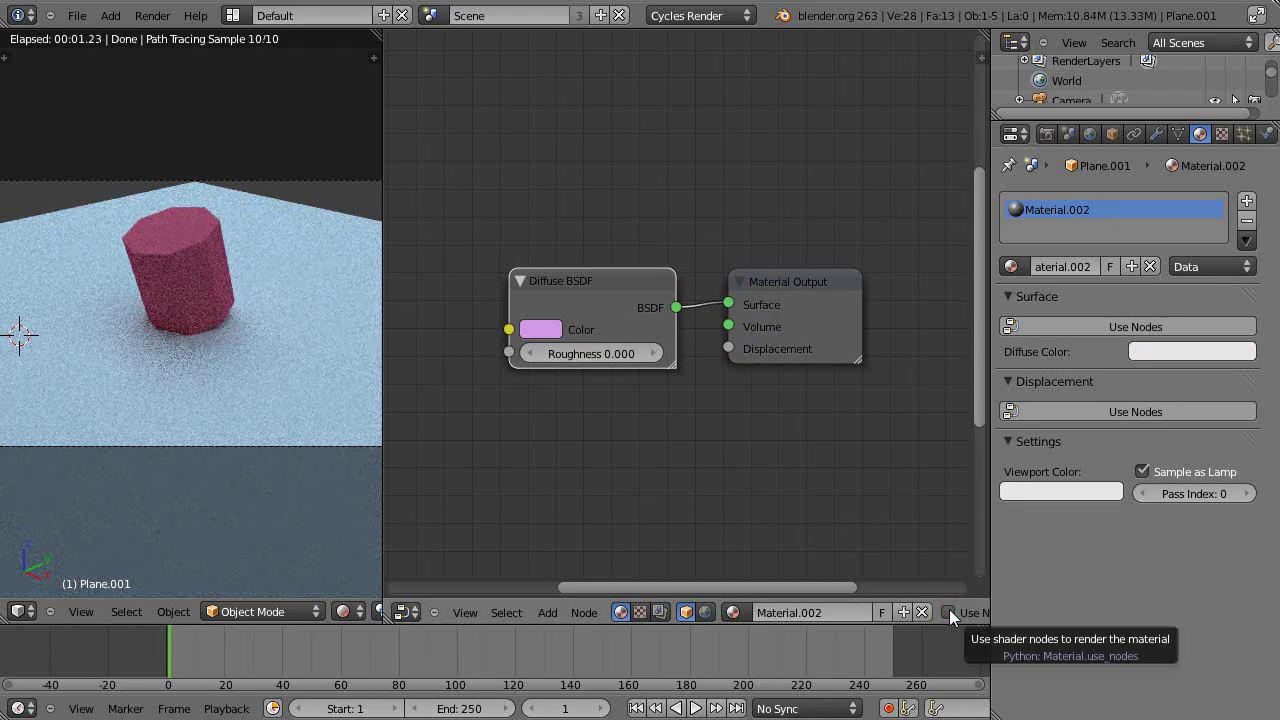
click(949, 613)
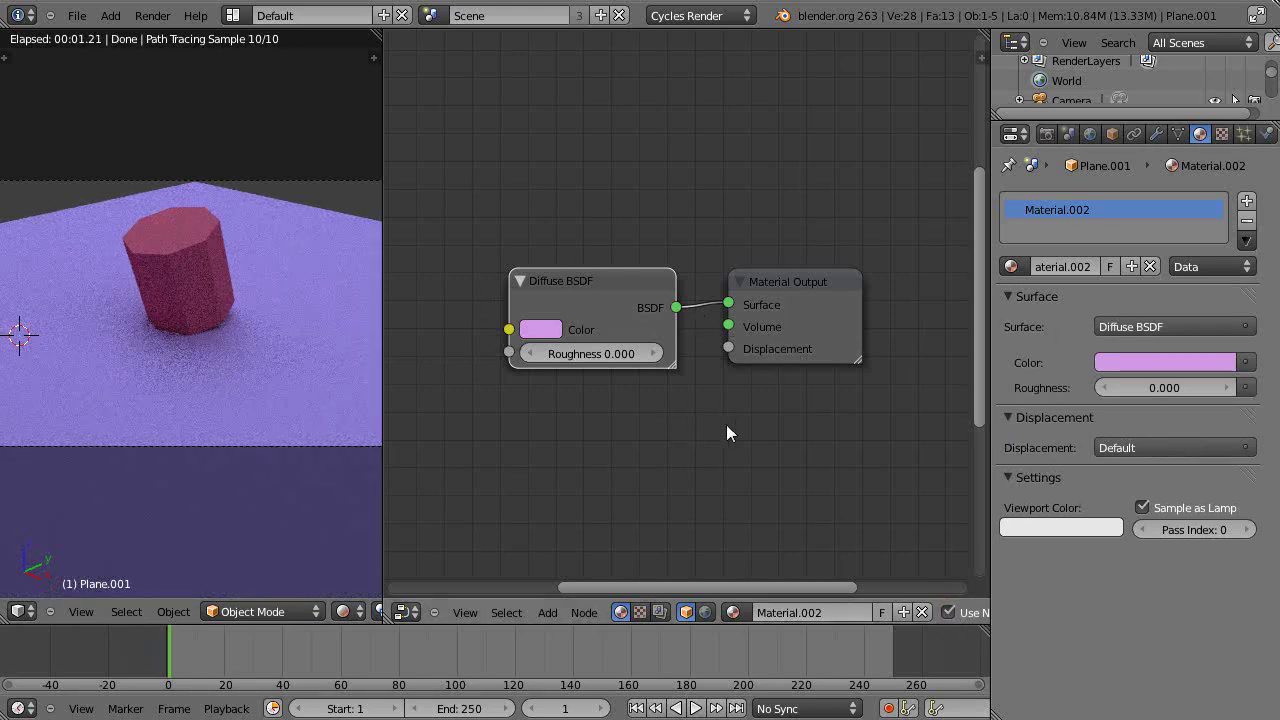
scroll(747, 420, down, 2)
scroll(709, 382, up, 3)
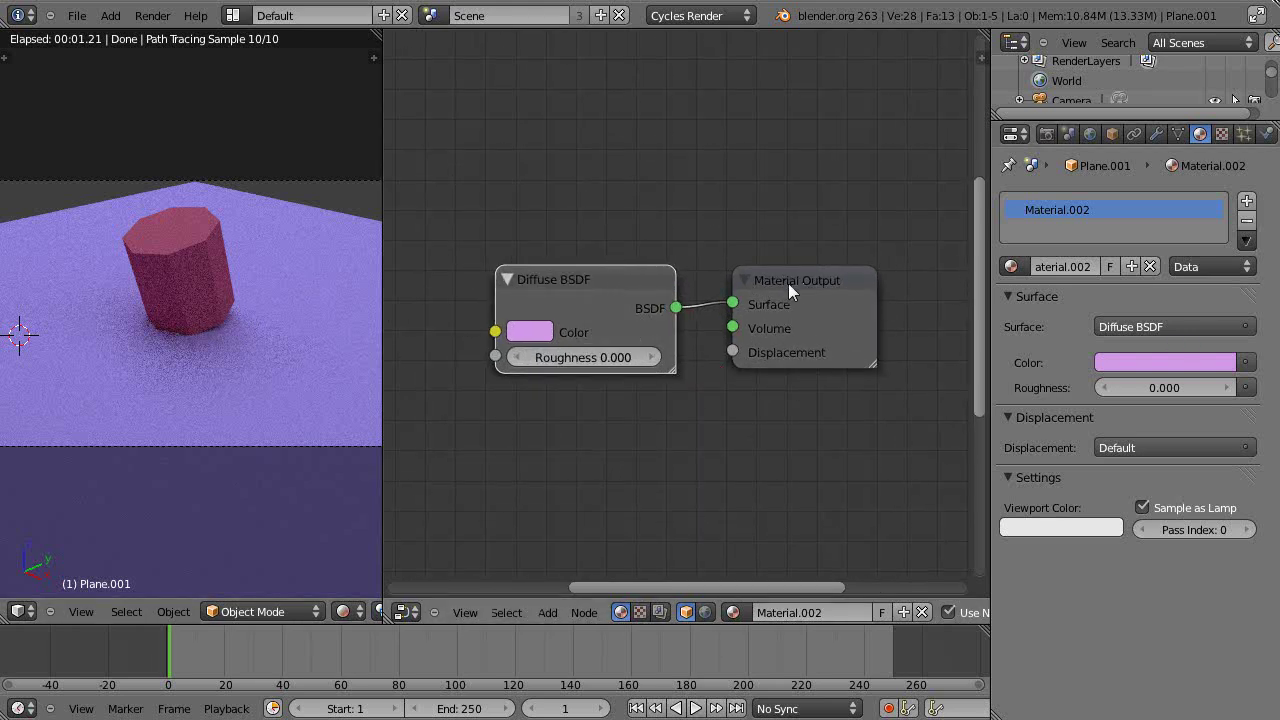
- Replace the plane's Diffuse shader with a Glass BSDF (Beckmann, roughness 0.000, IOR 1.450)
click(1152, 326)
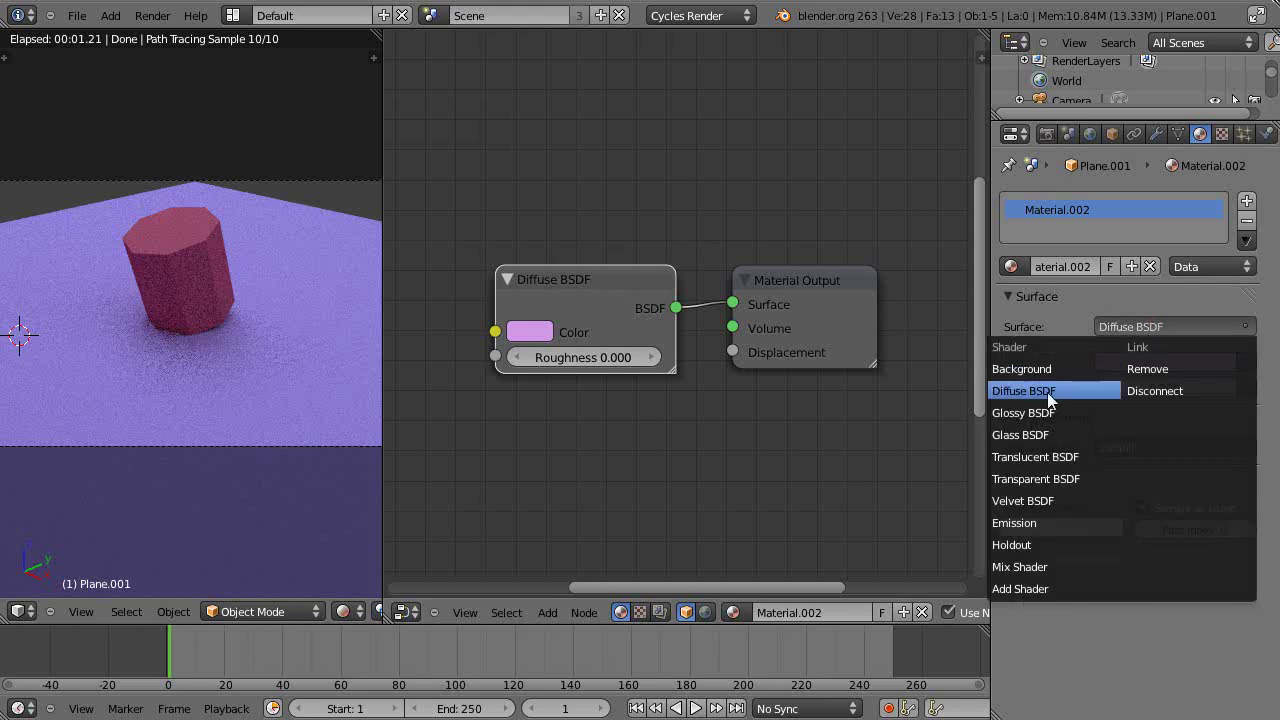
click(1018, 434)
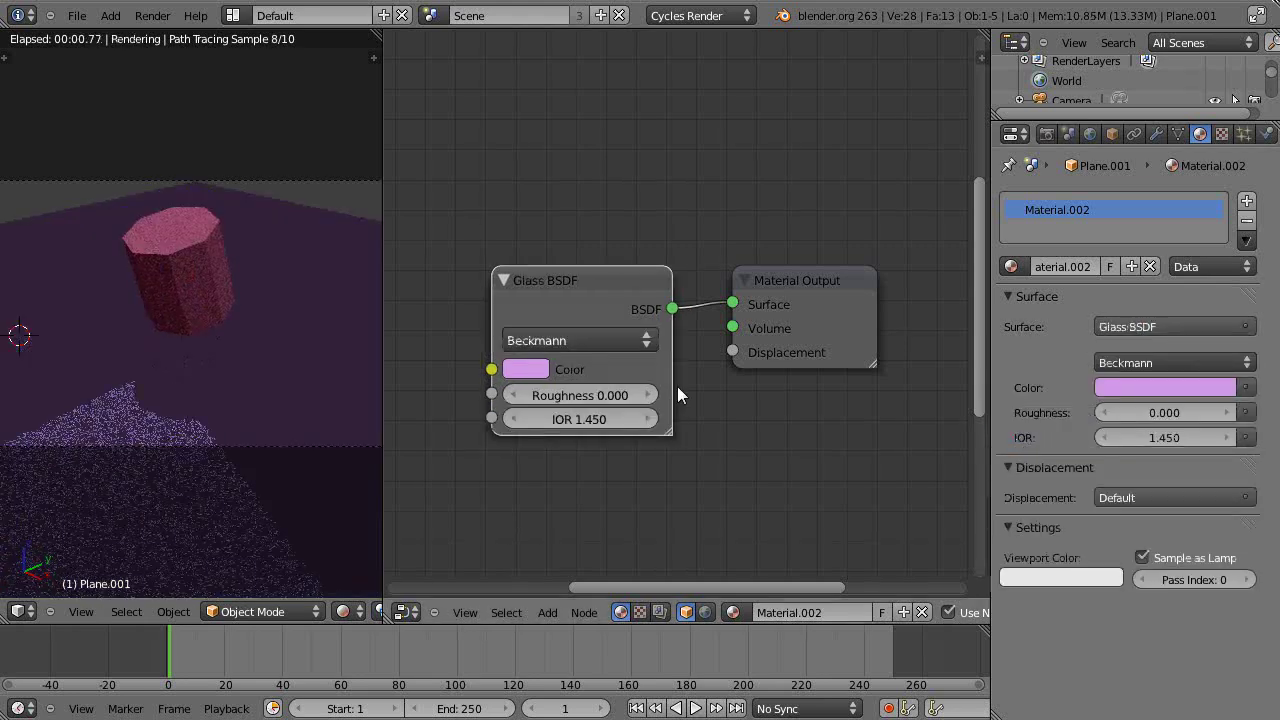
scroll(115, 336, up, 2)
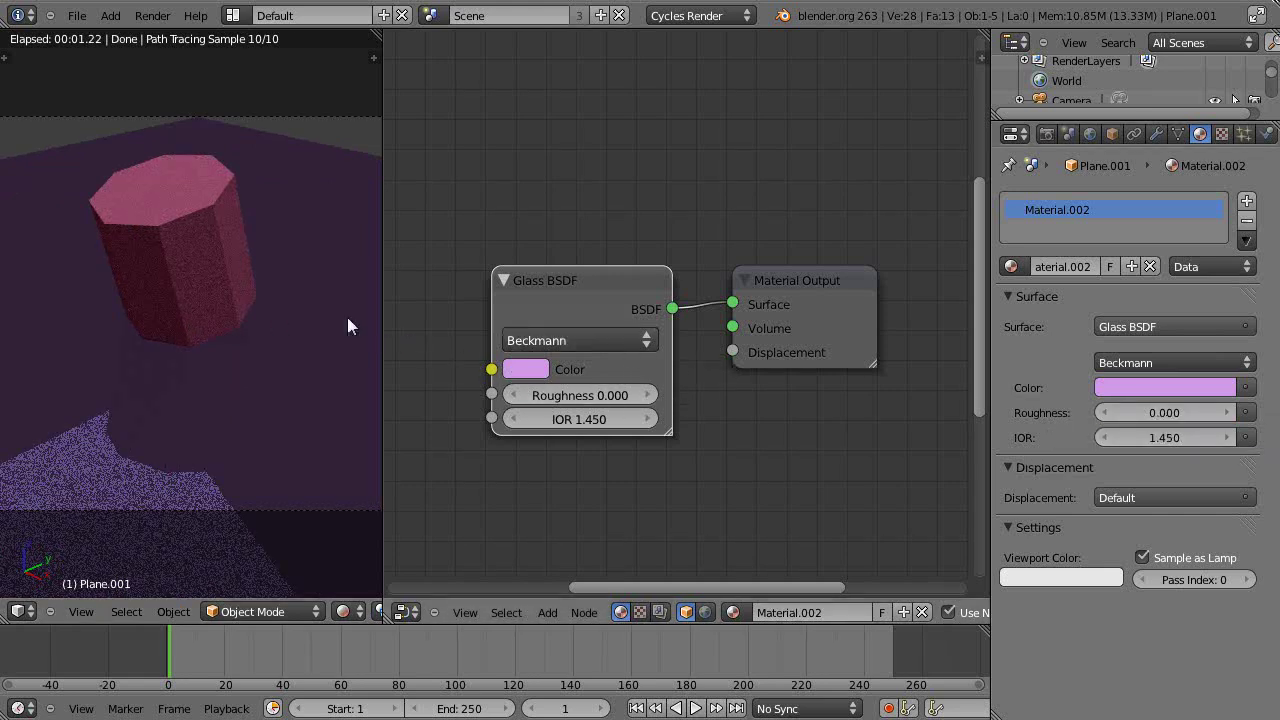
middle_drag(300, 318, 210, 322)
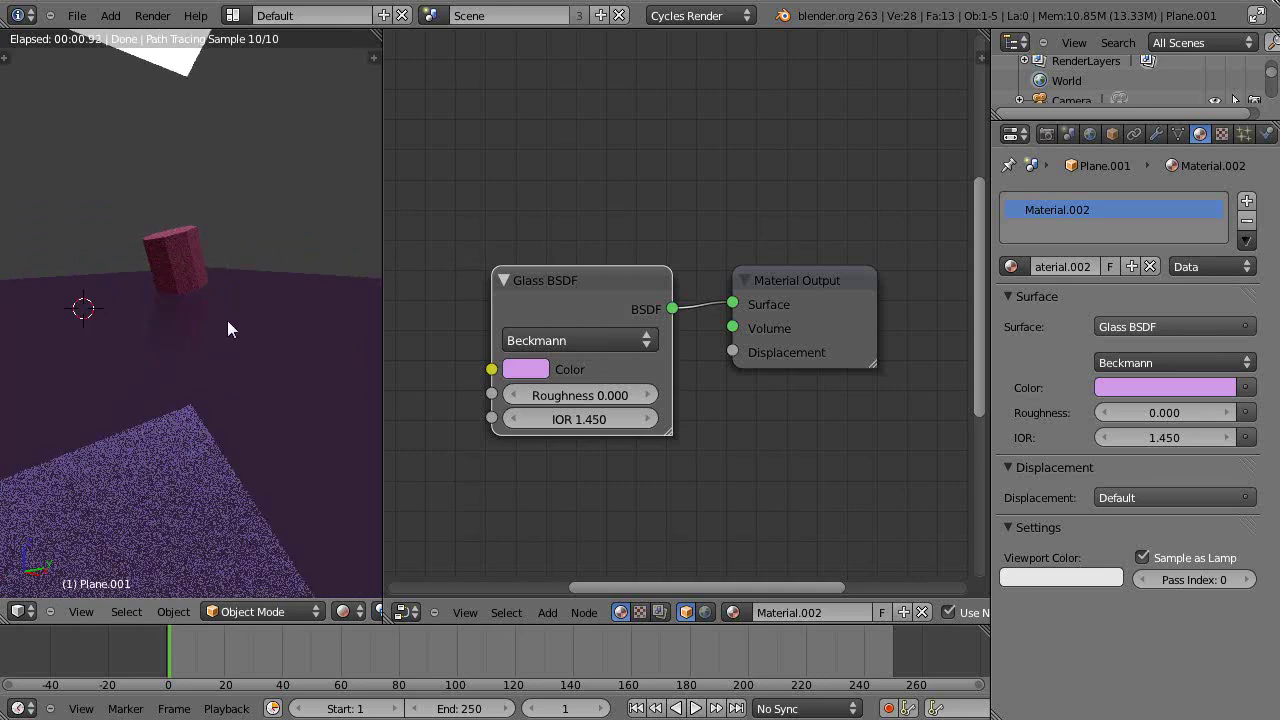
scroll(227, 320, up, 3)
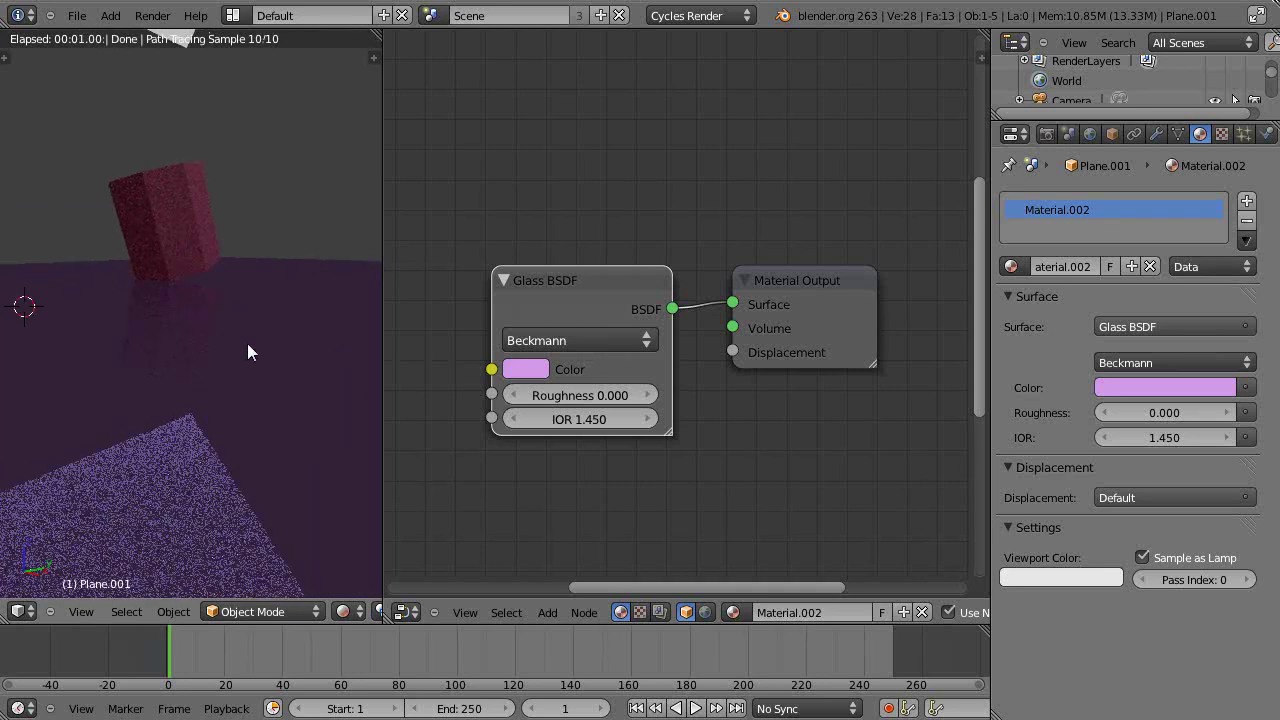
- Restore the plane's surface to Diffuse BSDF and select the cylinder
click(1166, 326)
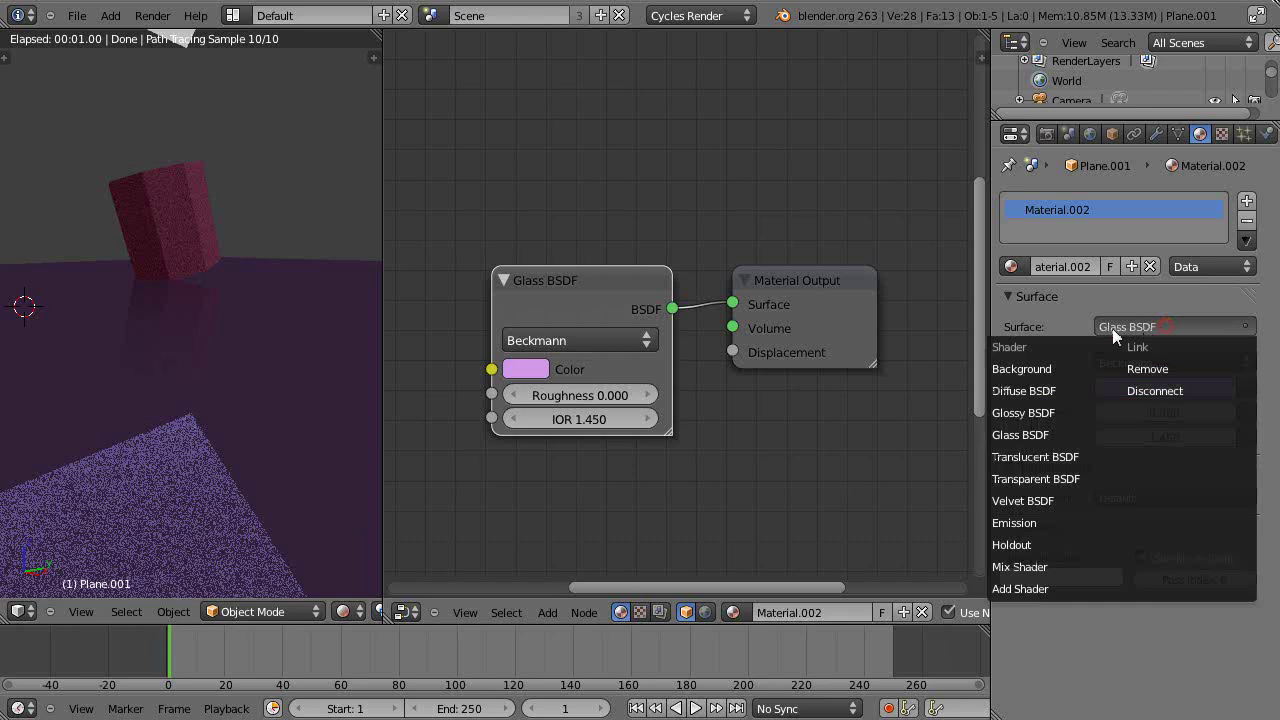
click(1040, 391)
right_click(170, 230)
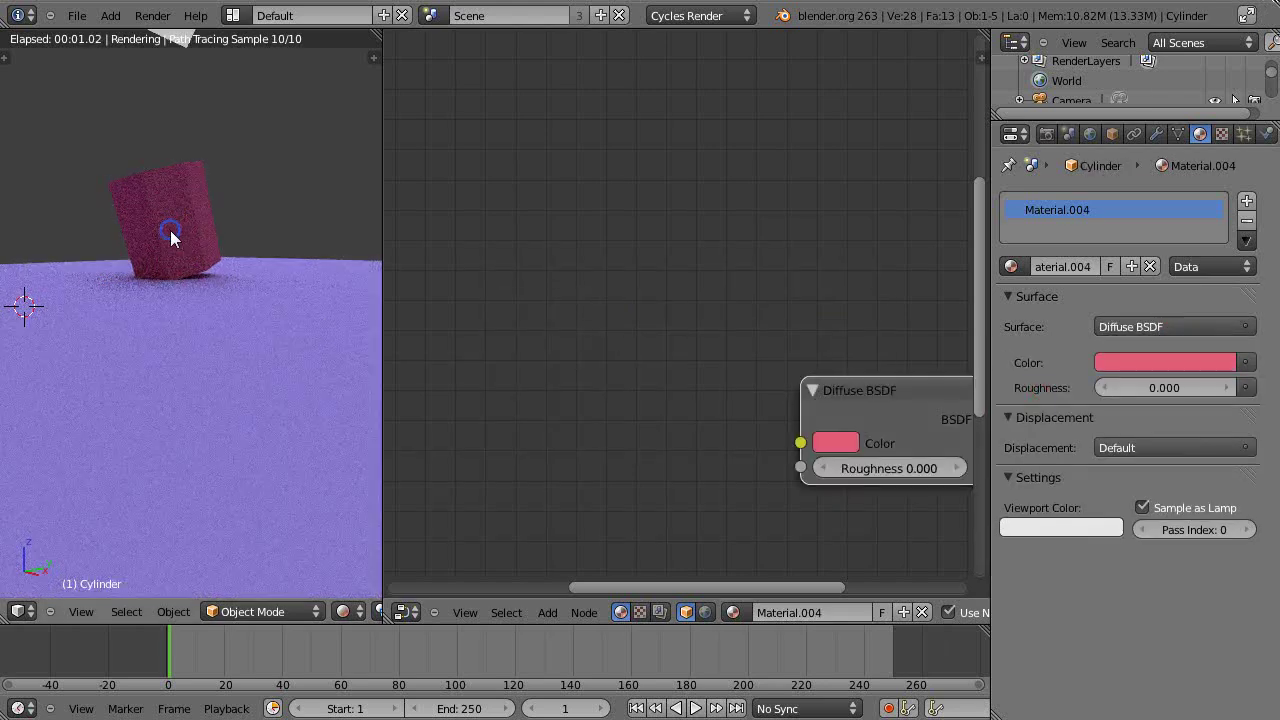
- Make the cylinder's Material.004 surface a Glass BSDF and centre both nodes in the node editor
middle_drag(322, 320, 313, 349)
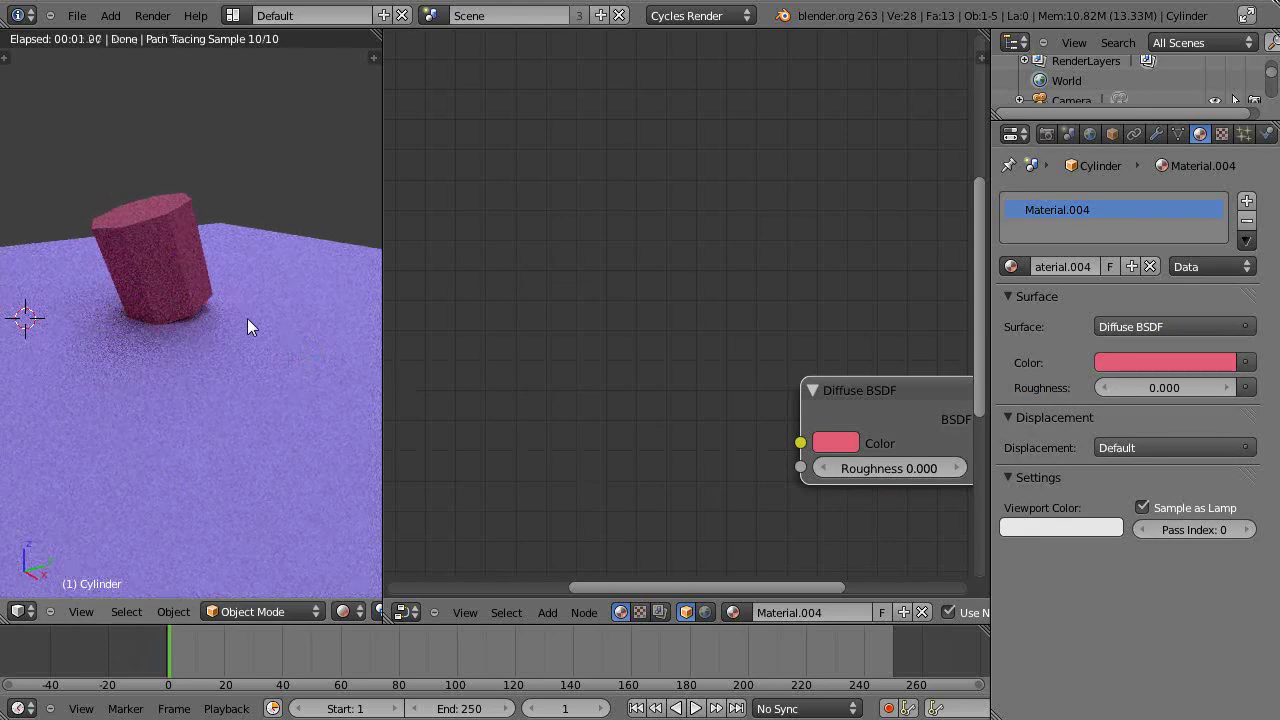
middle_drag(247, 318, 268, 362)
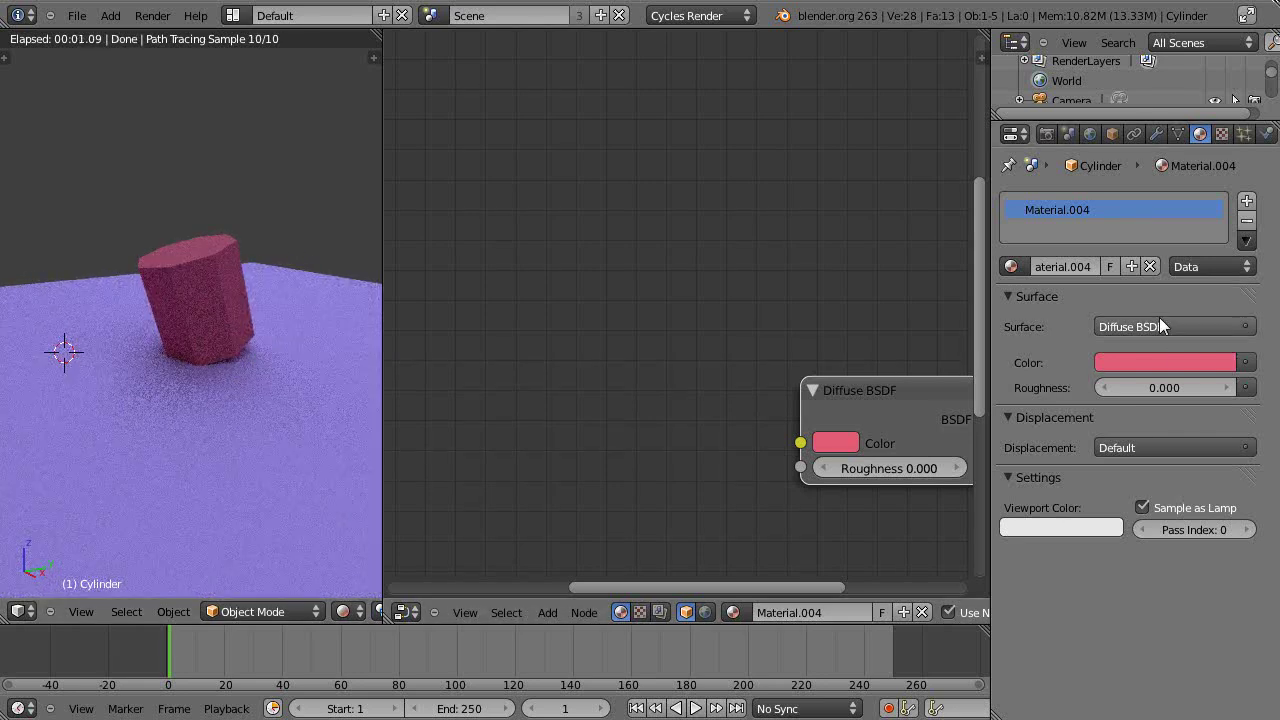
click(1159, 320)
click(1110, 432)
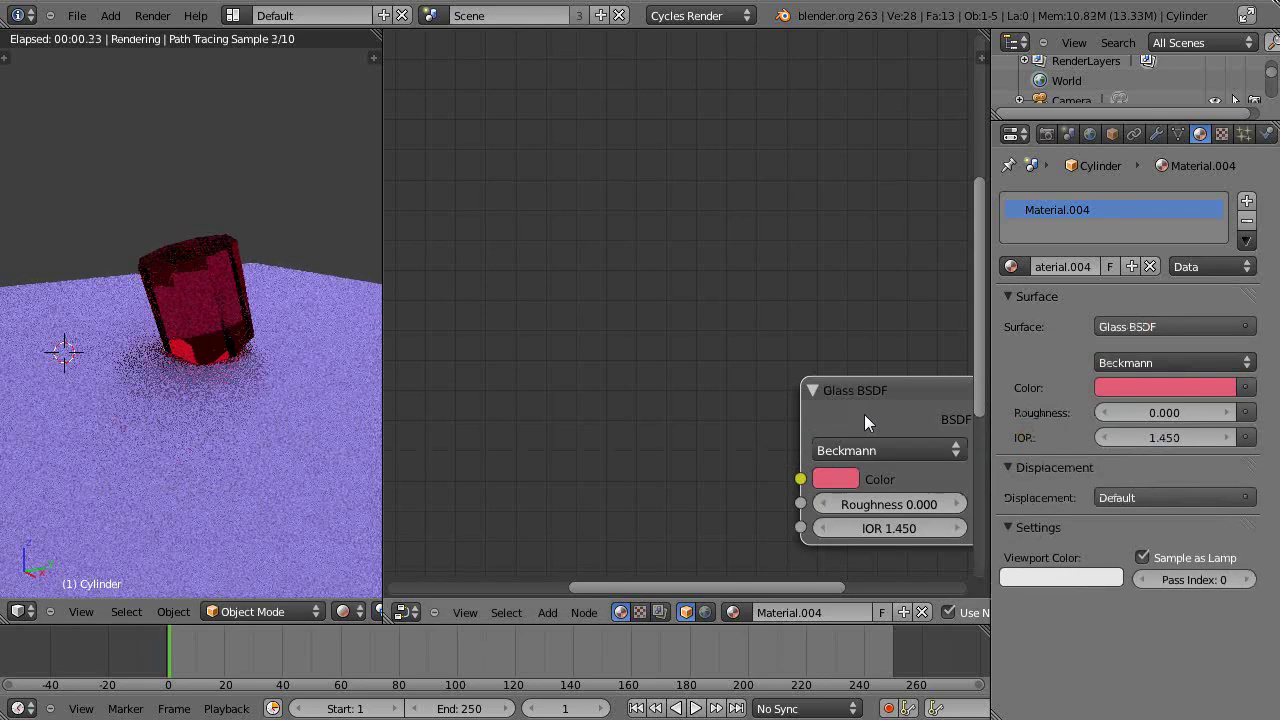
middle_drag(791, 354, 571, 245)
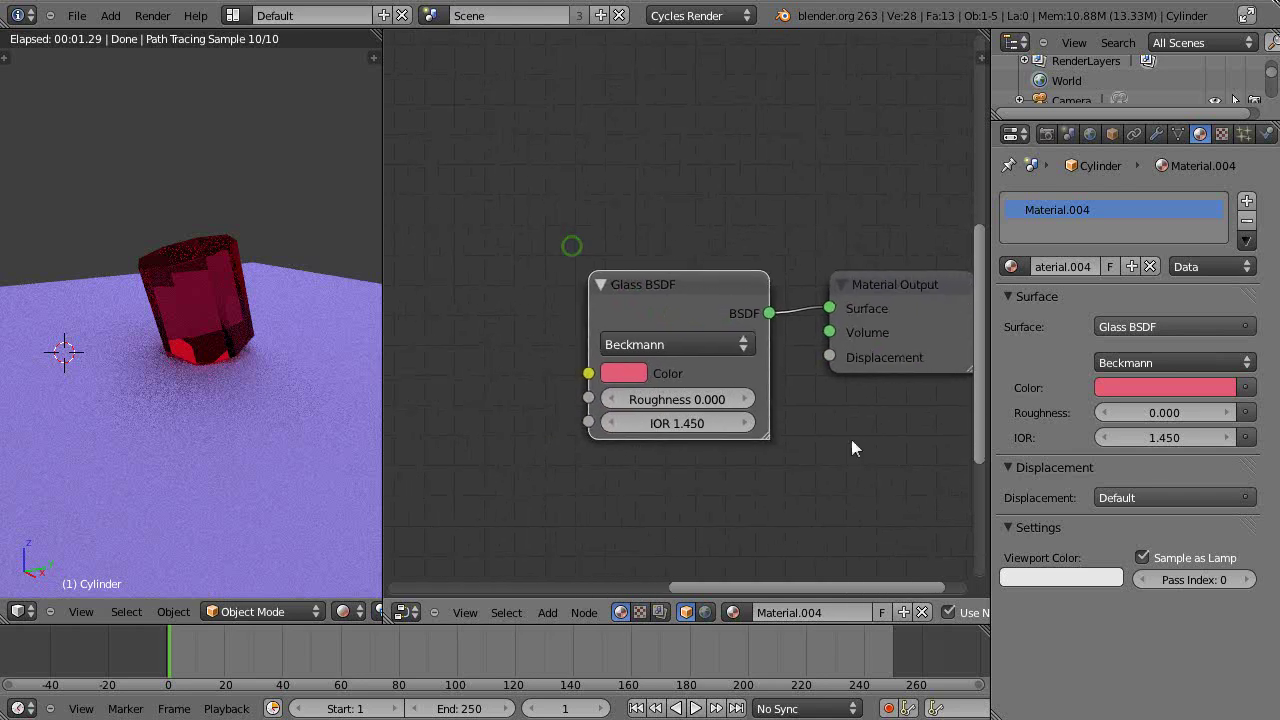
middle_drag(852, 448, 760, 430)
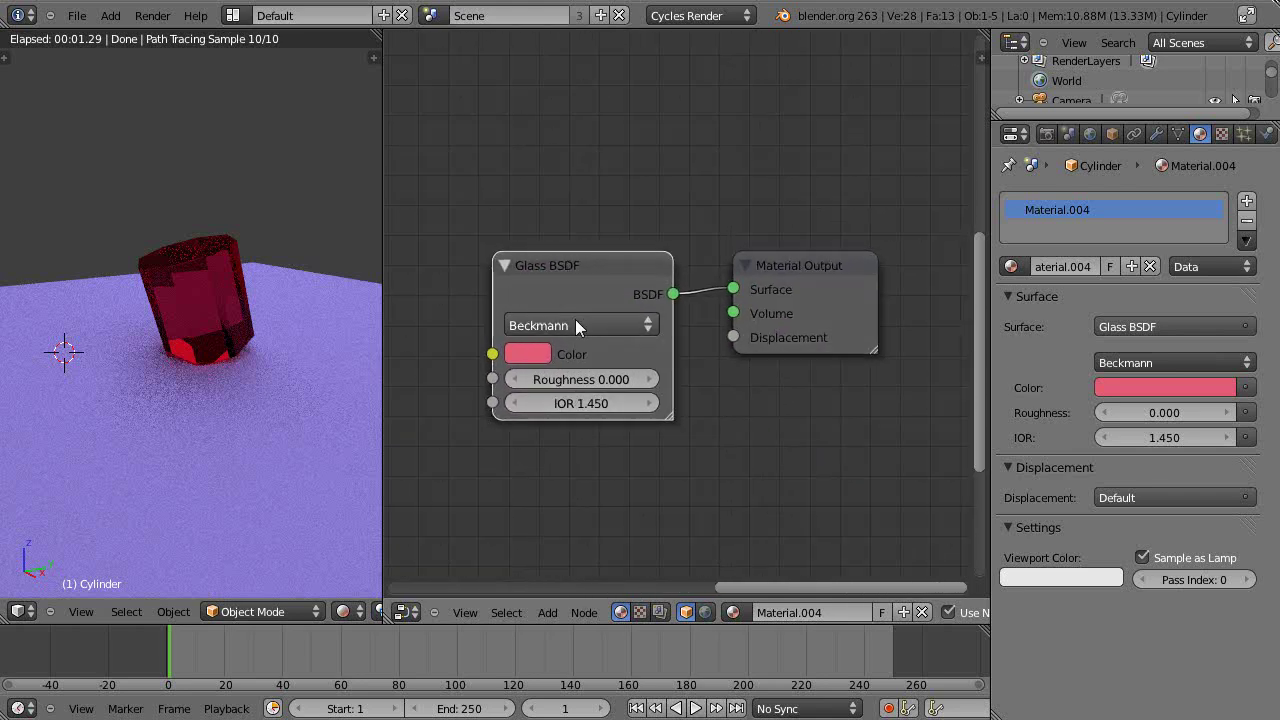
scroll(794, 434, down, 1)
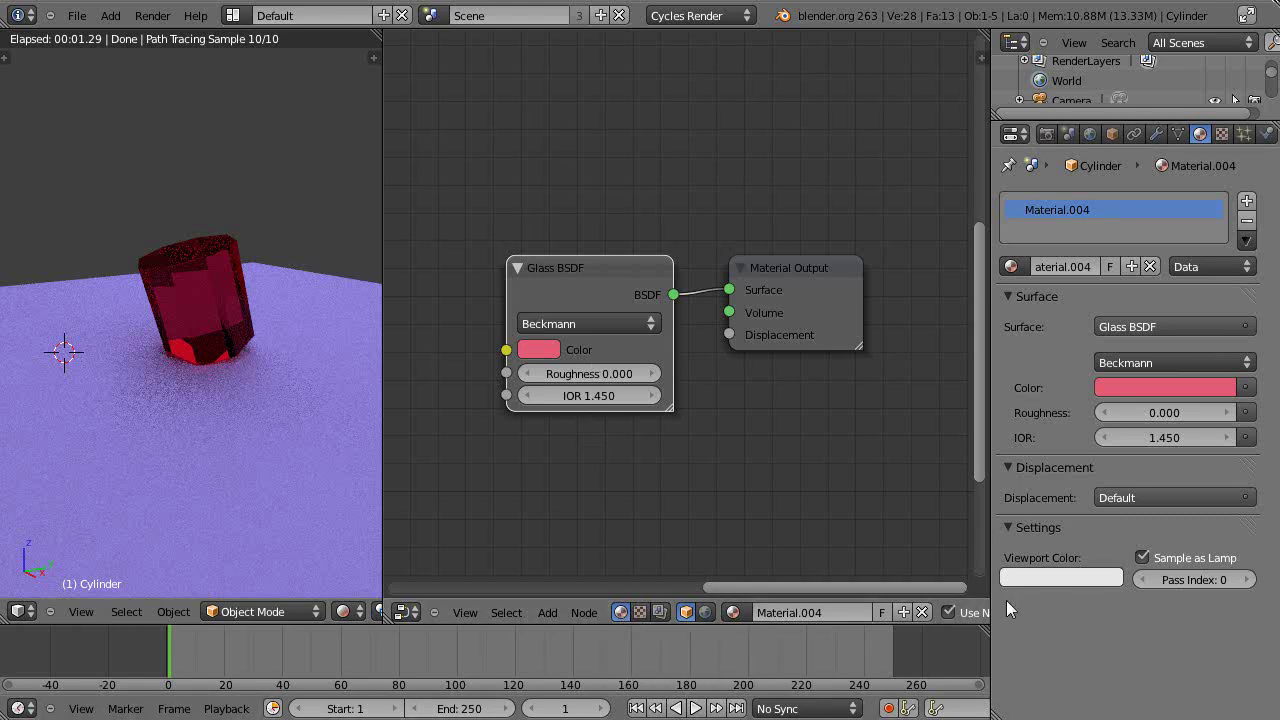
- Toggle Use Nodes off and back on, then set the Glass BSDF colour to yellow
click(948, 612)
click(948, 612)
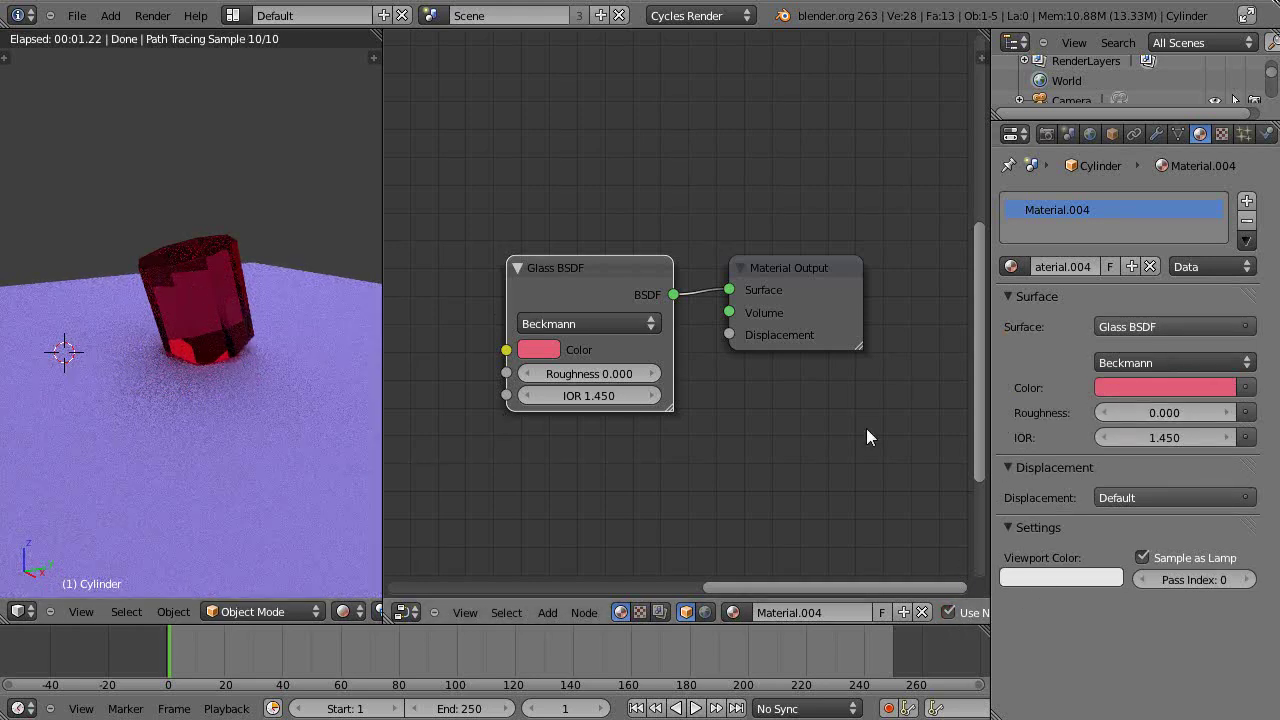
click(527, 346)
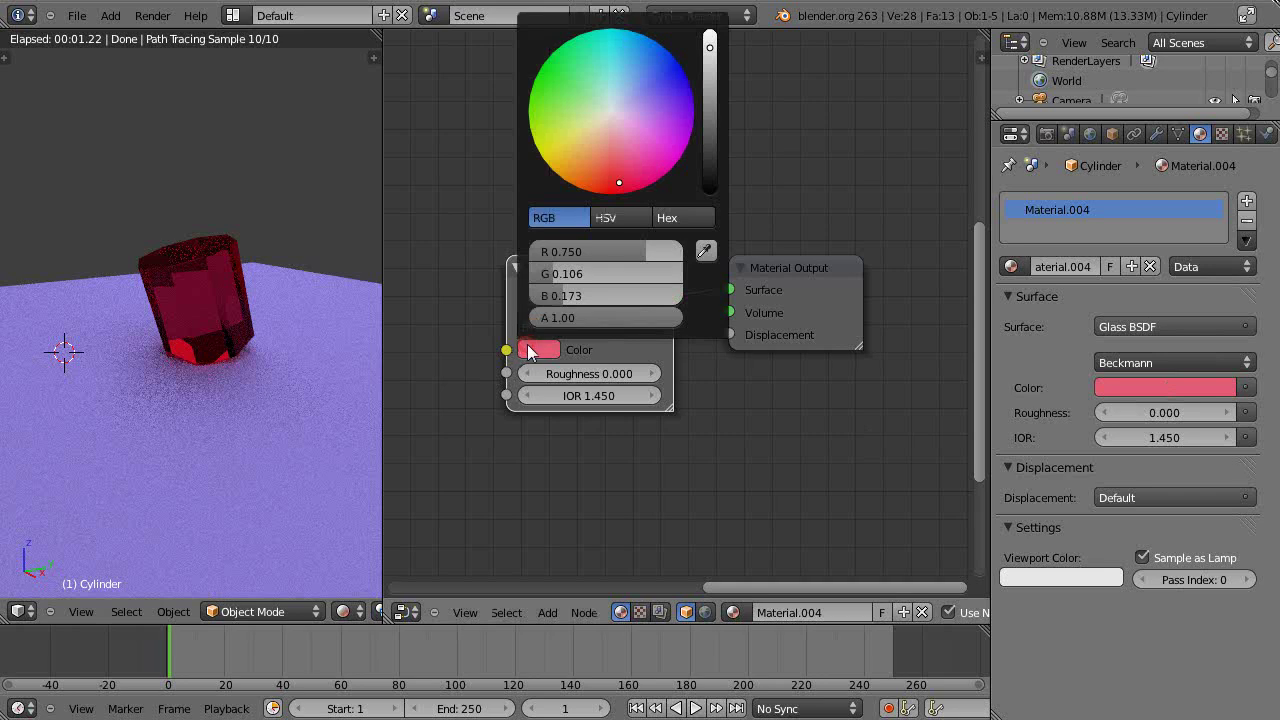
click(548, 150)
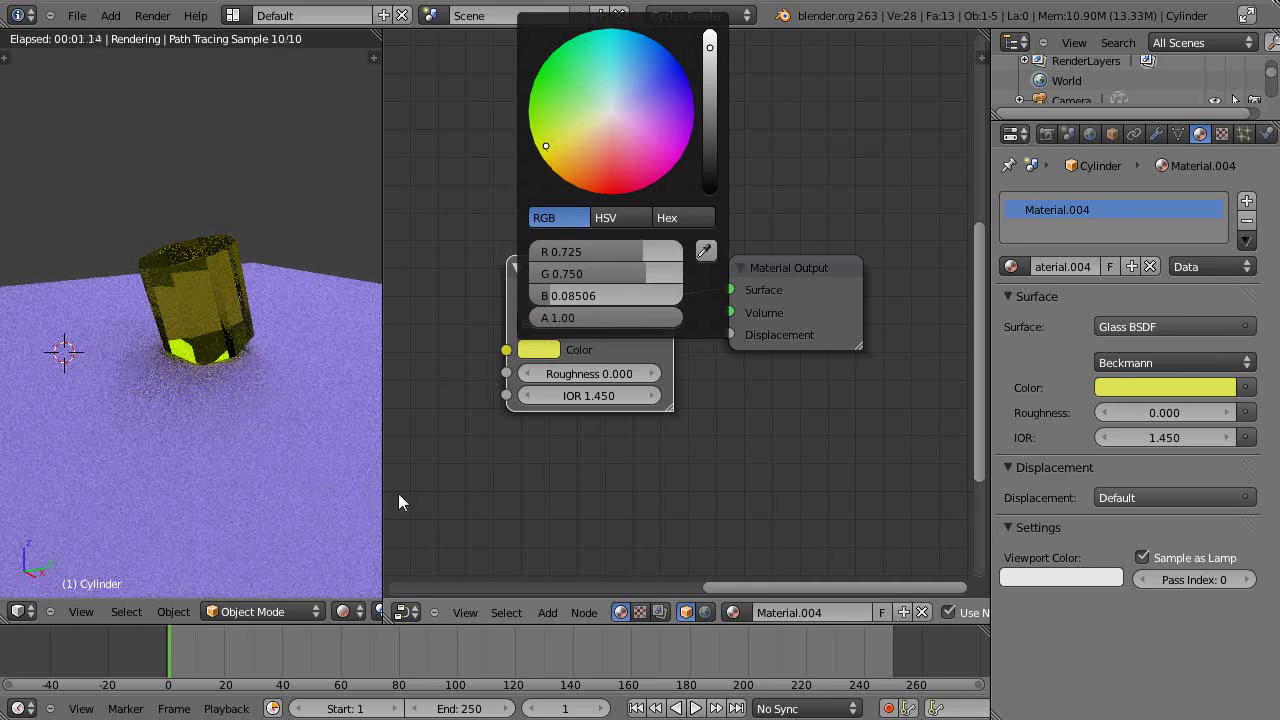
click(423, 497)
- Move the Material Output node right and the Glass BSDF node to the upper left
scroll(222, 335, up, 6)
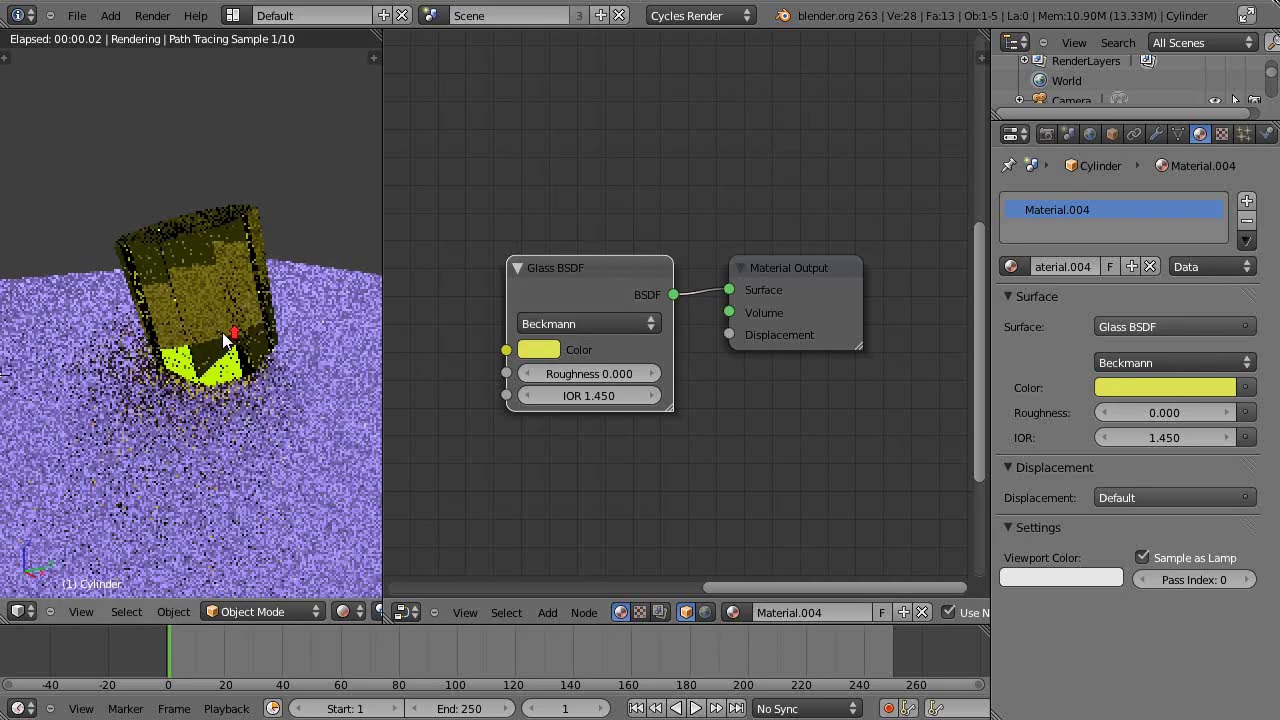
scroll(222, 335, down, 6)
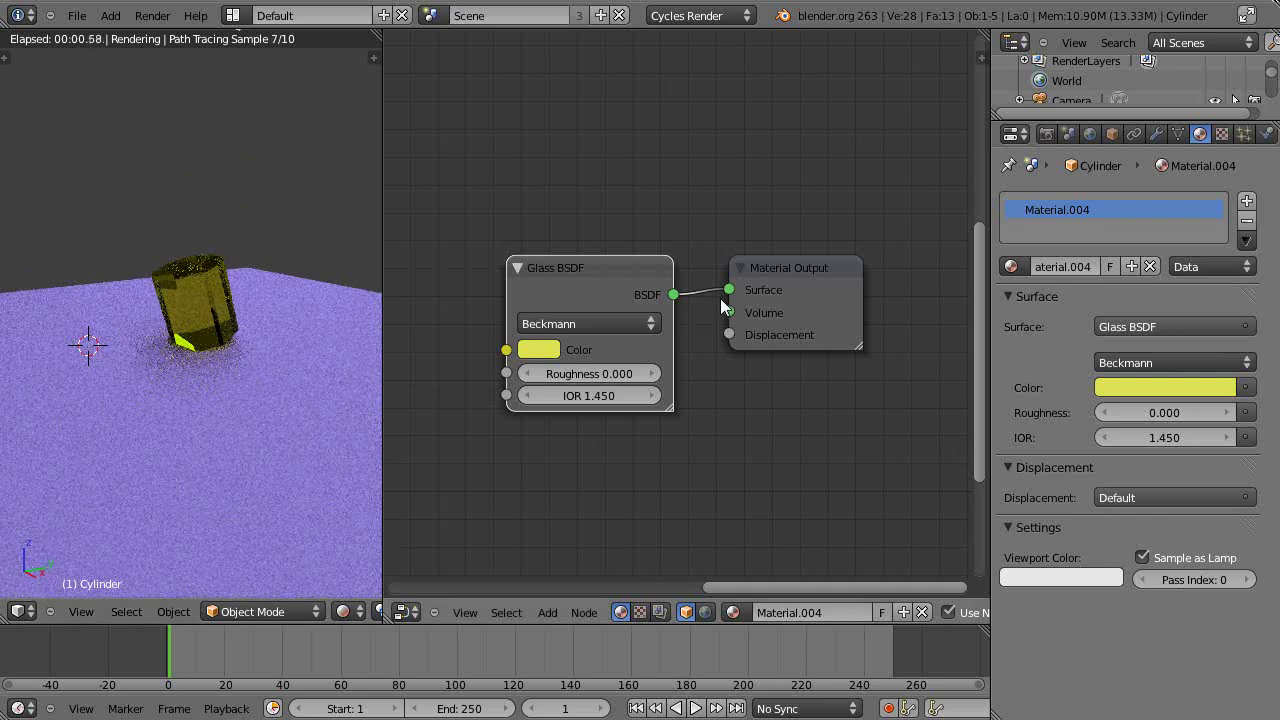
drag(812, 270, 902, 294)
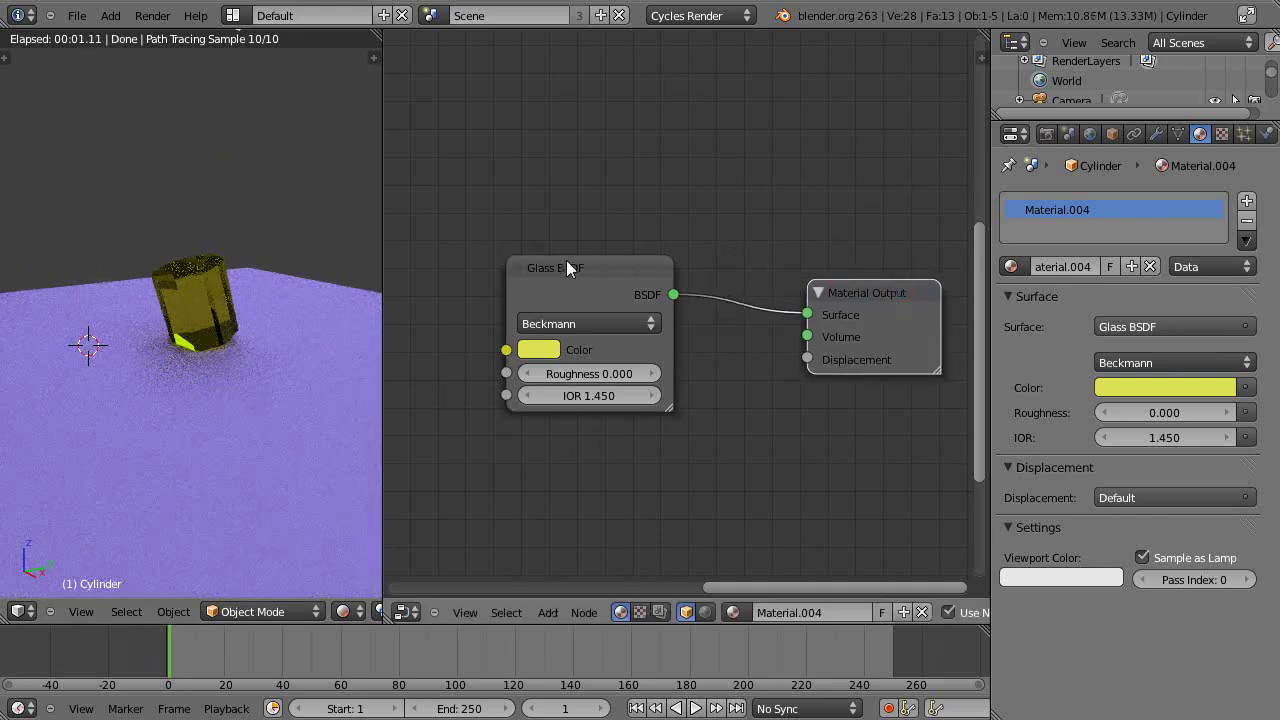
drag(580, 266, 613, 250)
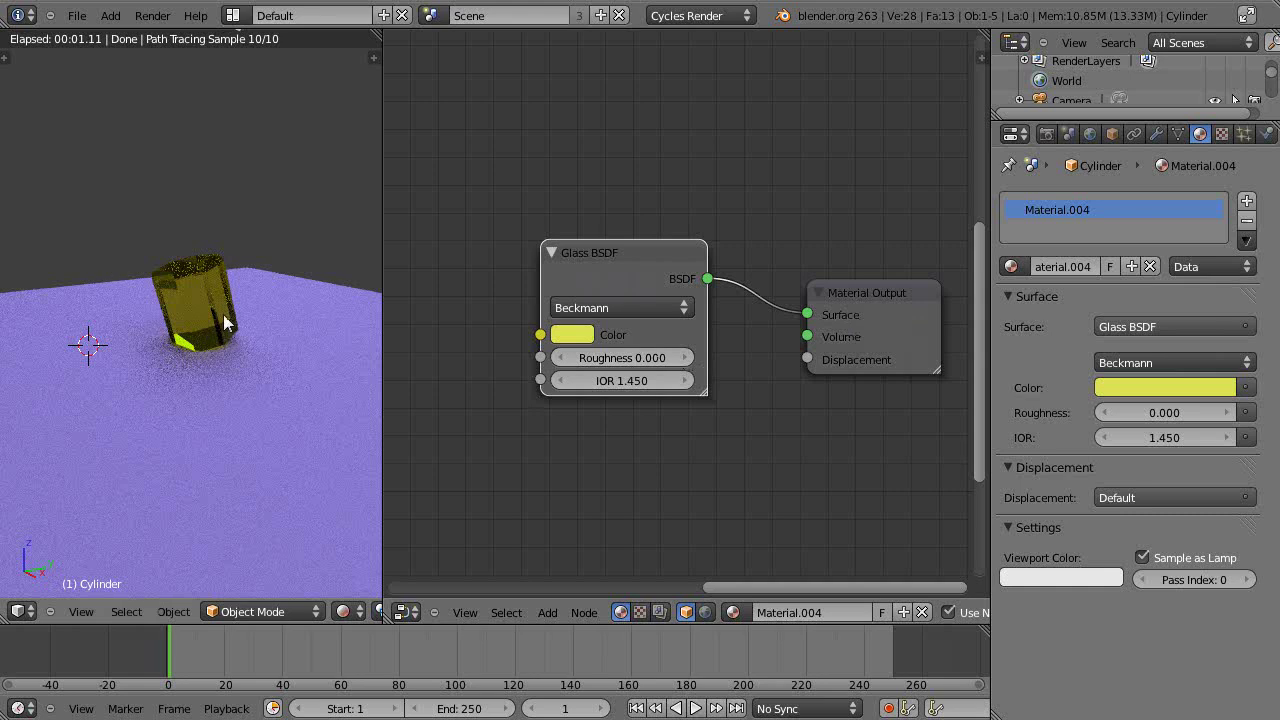
scroll(235, 375, up, 4)
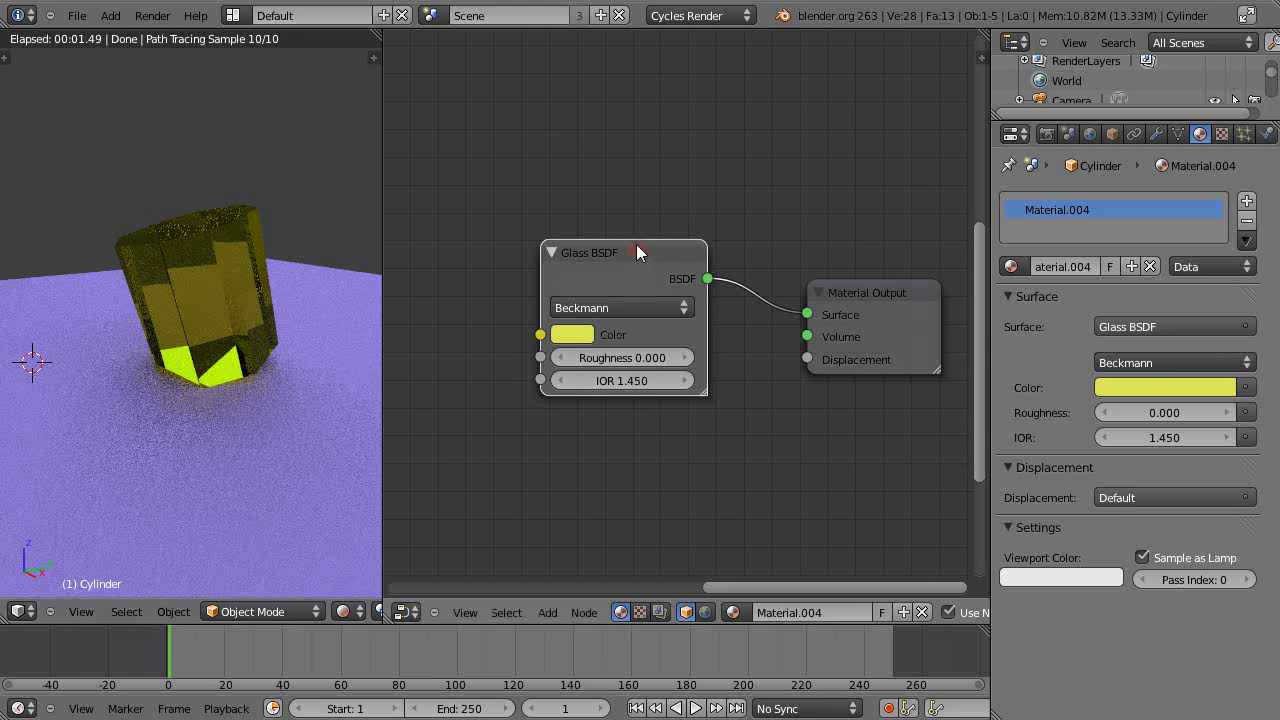
drag(639, 253, 579, 80)
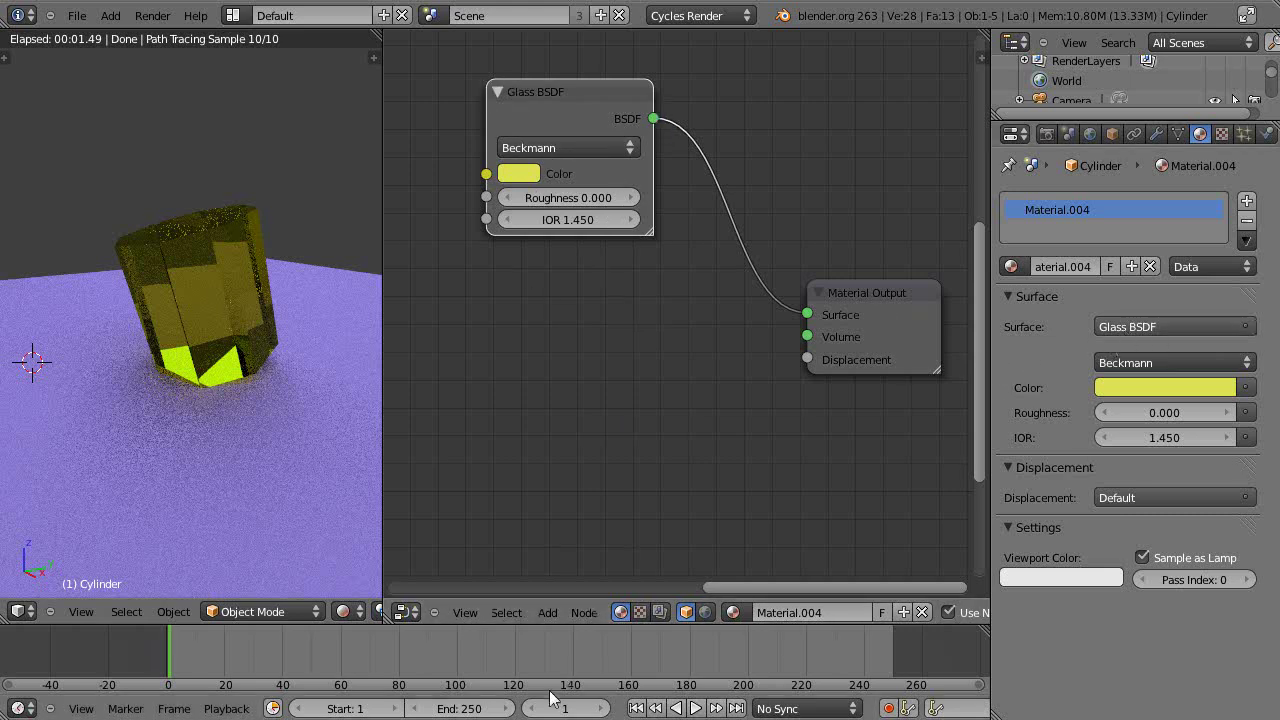
- Add a Diffuse BSDF shader node and place it at the lower left
click(545, 613)
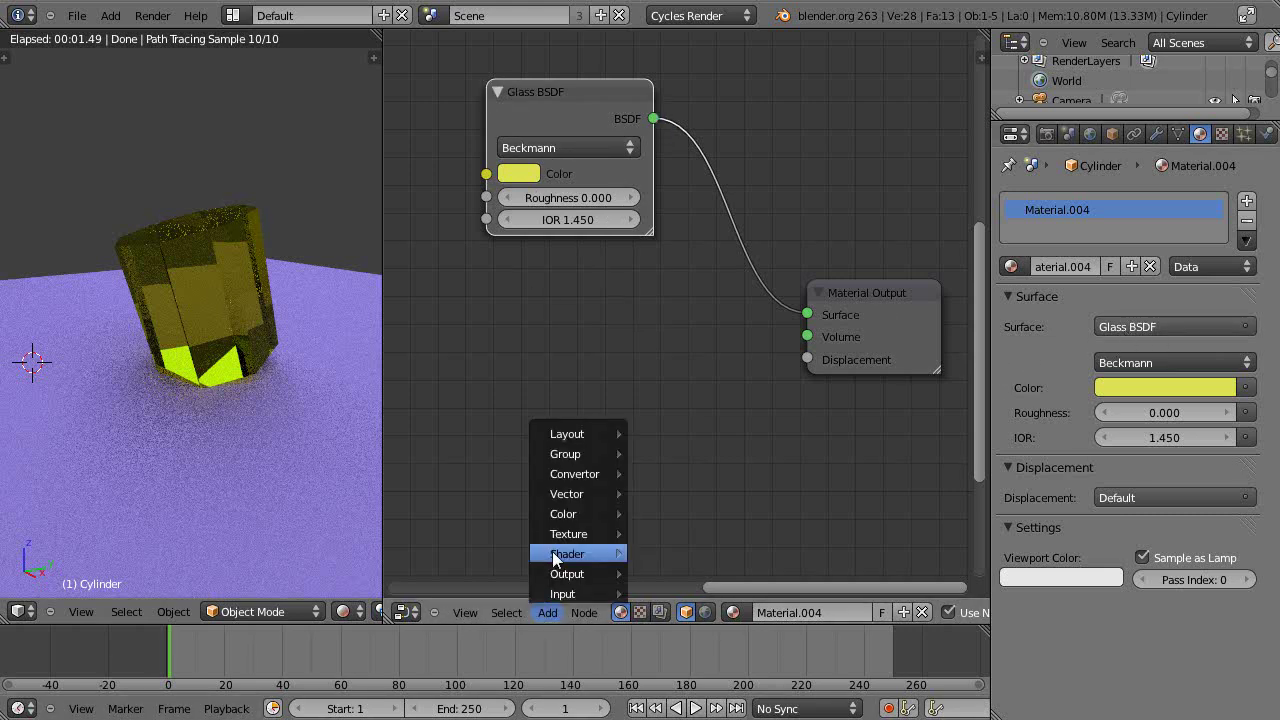
mouse_move(557, 557)
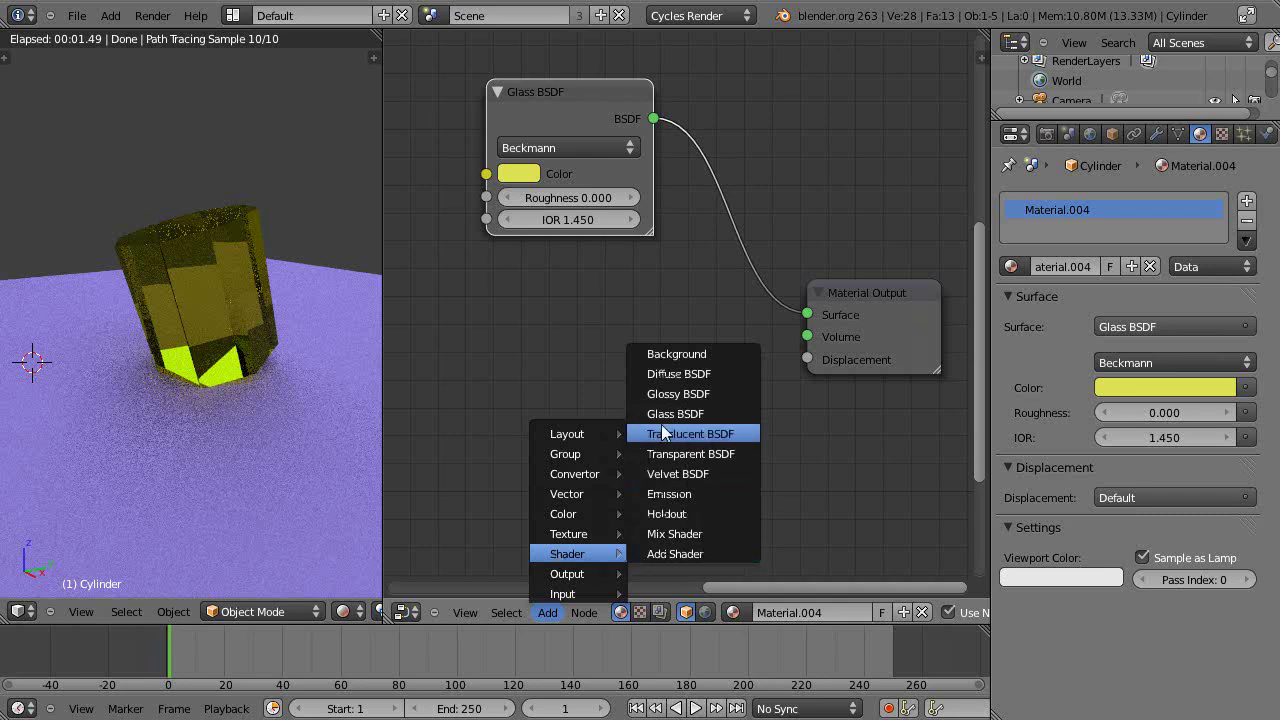
click(675, 378)
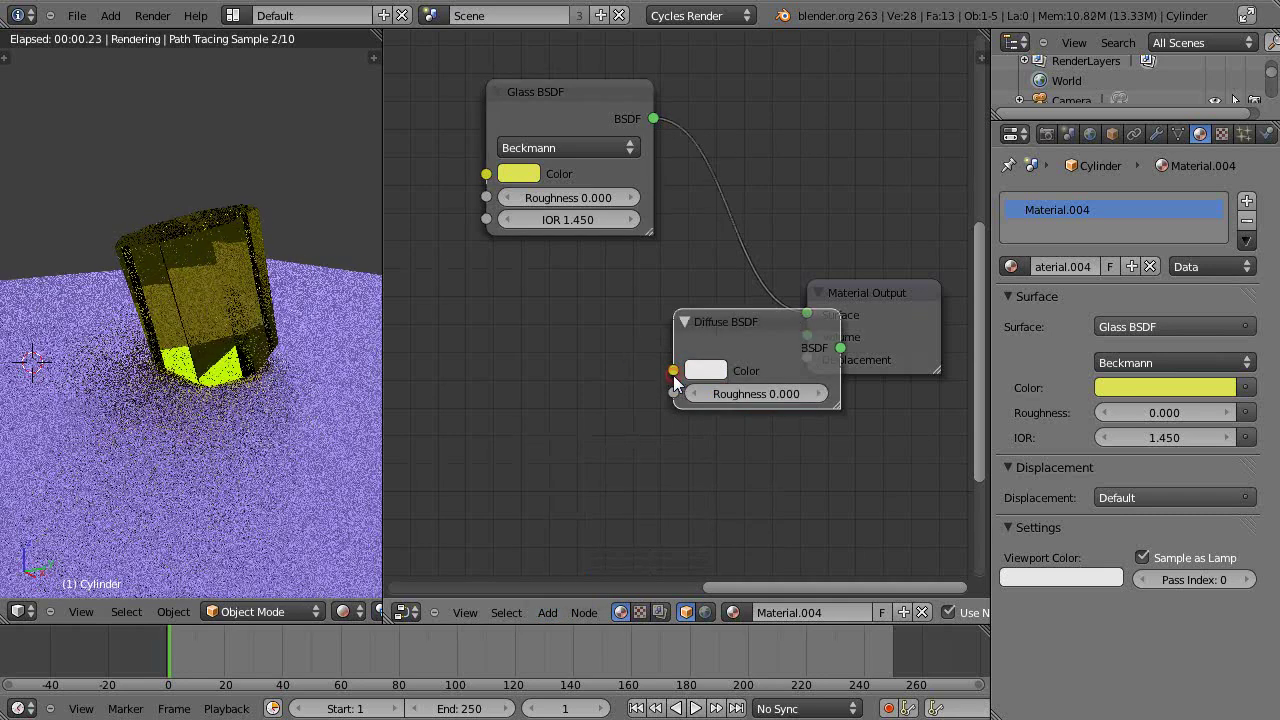
click(509, 337)
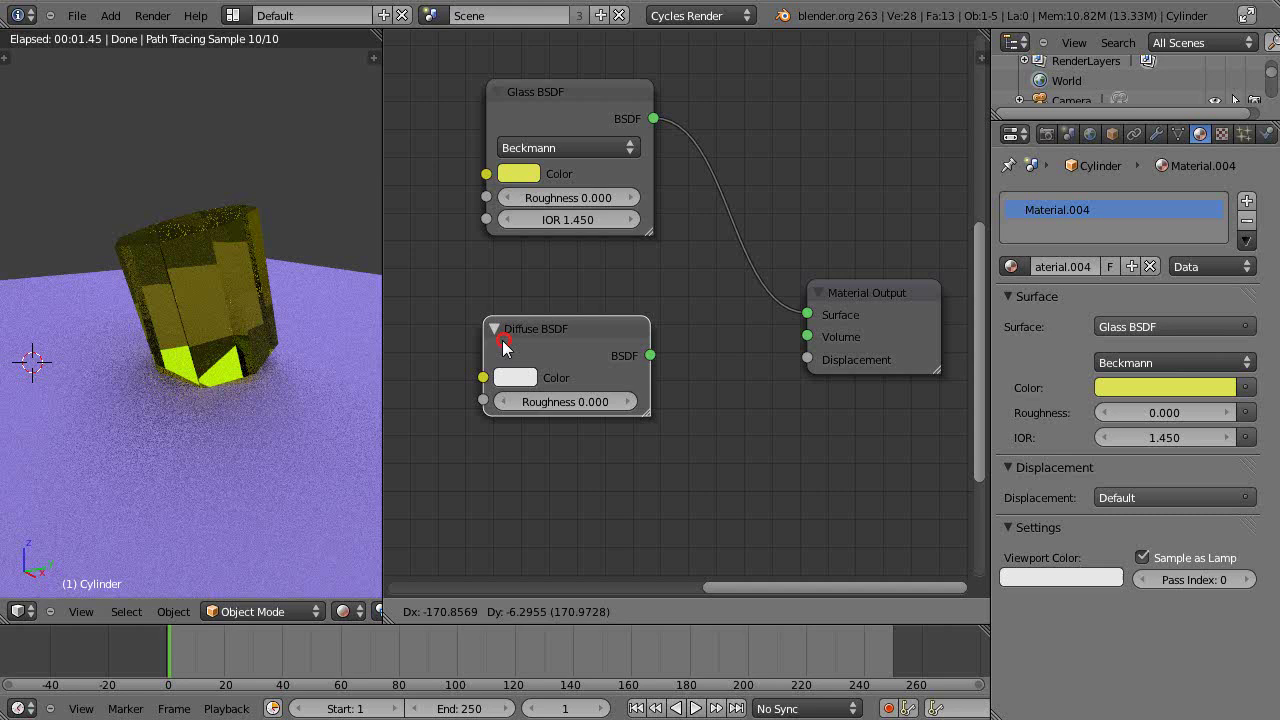
drag(573, 337, 549, 378)
click(551, 371)
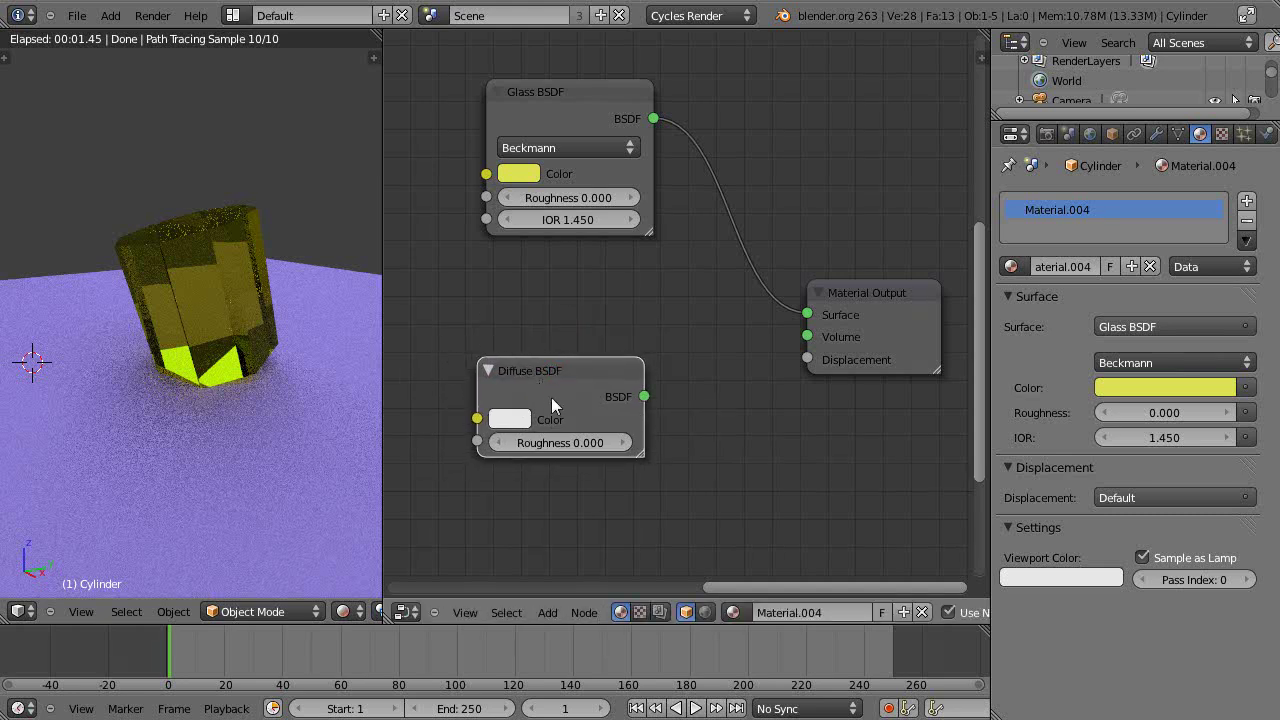
- Set the Diffuse BSDF colour to red (R 0.800, G 0.000, B 0.08824)
click(510, 418)
drag(593, 252, 593, 270)
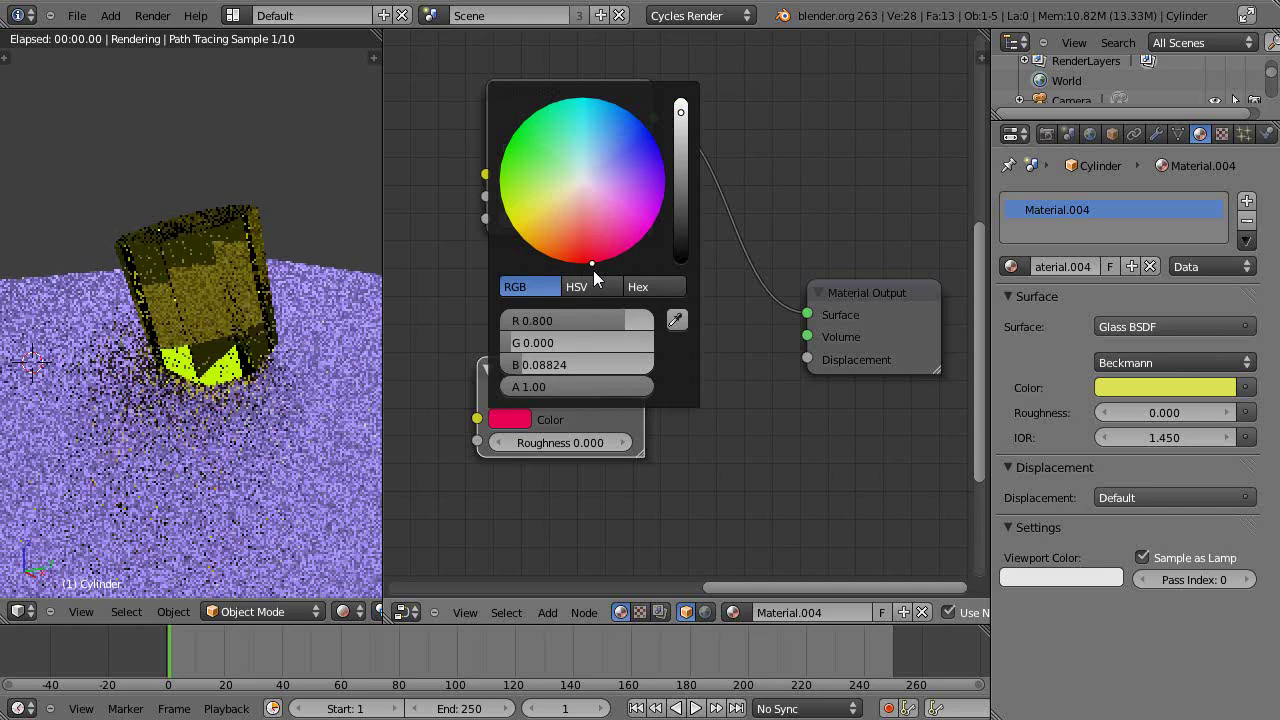
click(749, 391)
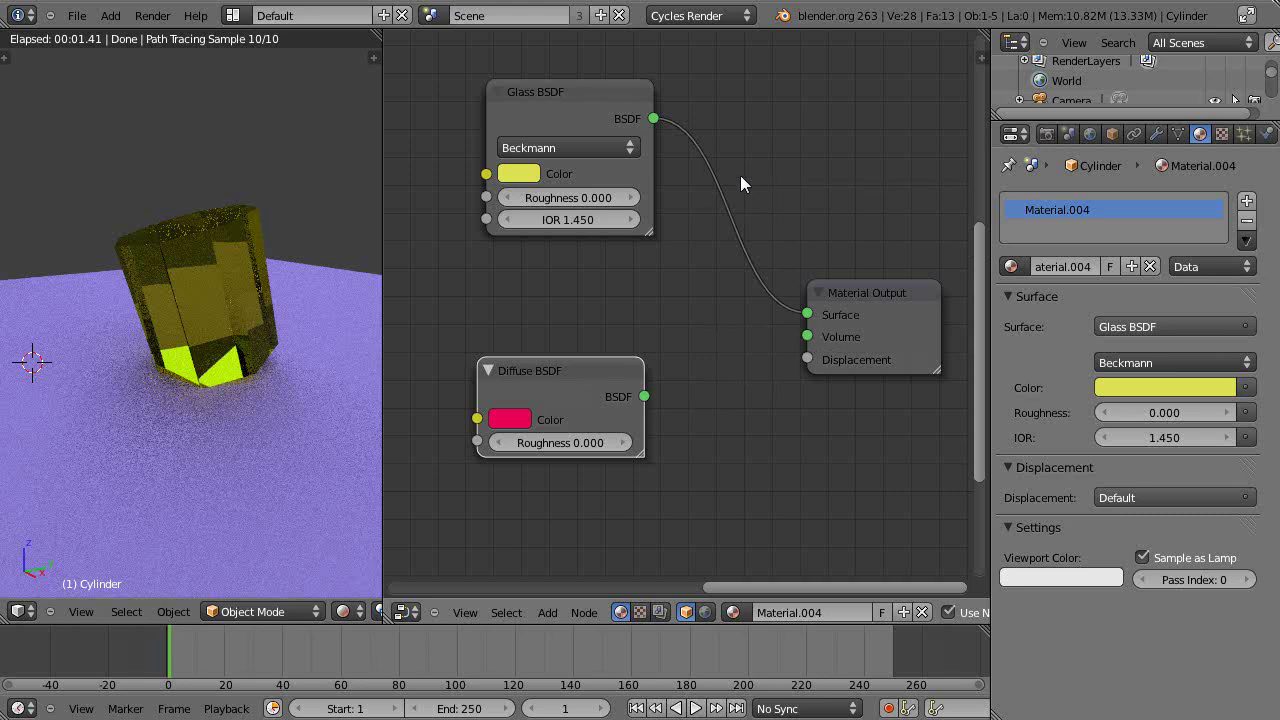
- Cut the Glass BSDF link and connect Diffuse BSDF's BSDF output to Material Output's Surface
ctrl+right_drag(741, 177, 703, 249)
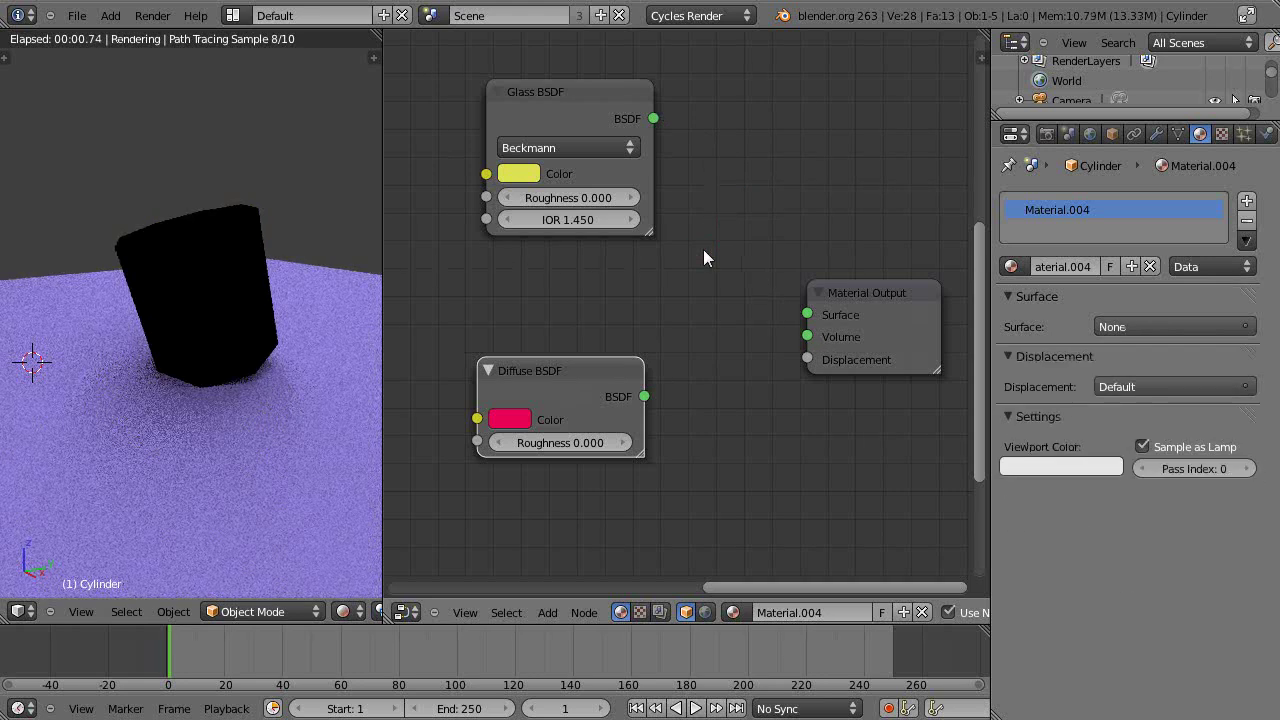
drag(645, 396, 806, 315)
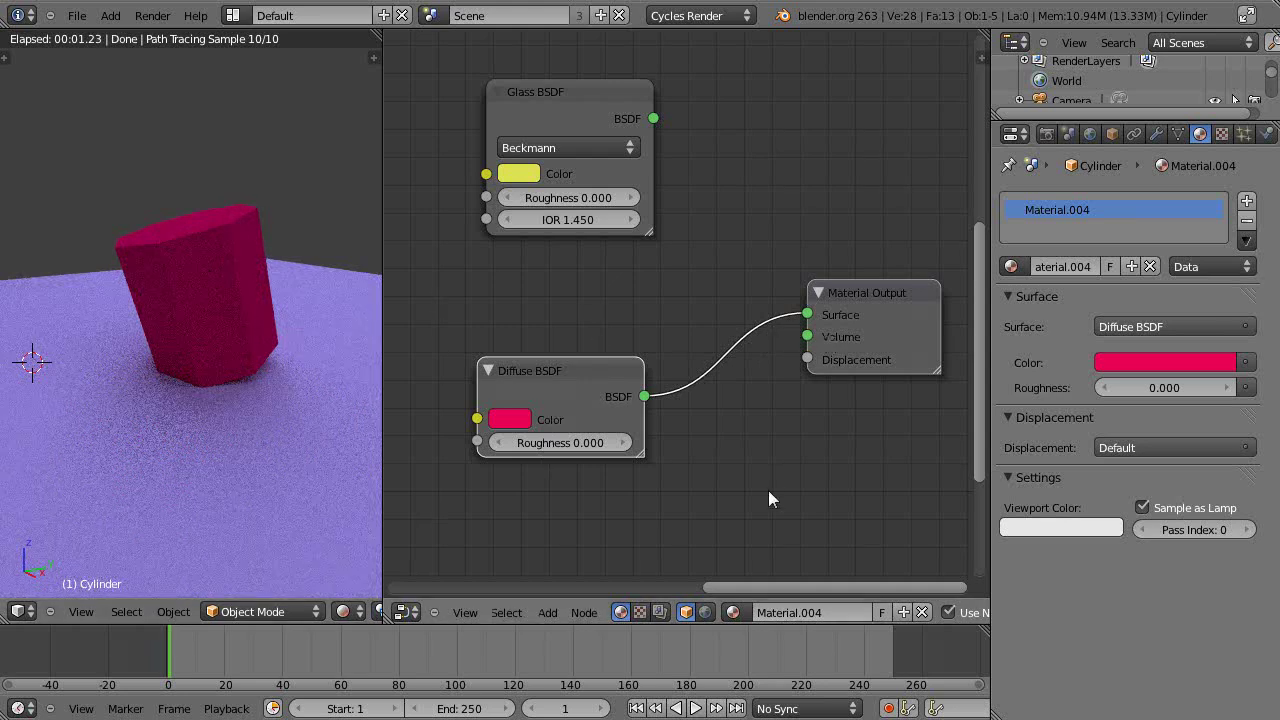
scroll(726, 456, down, 1)
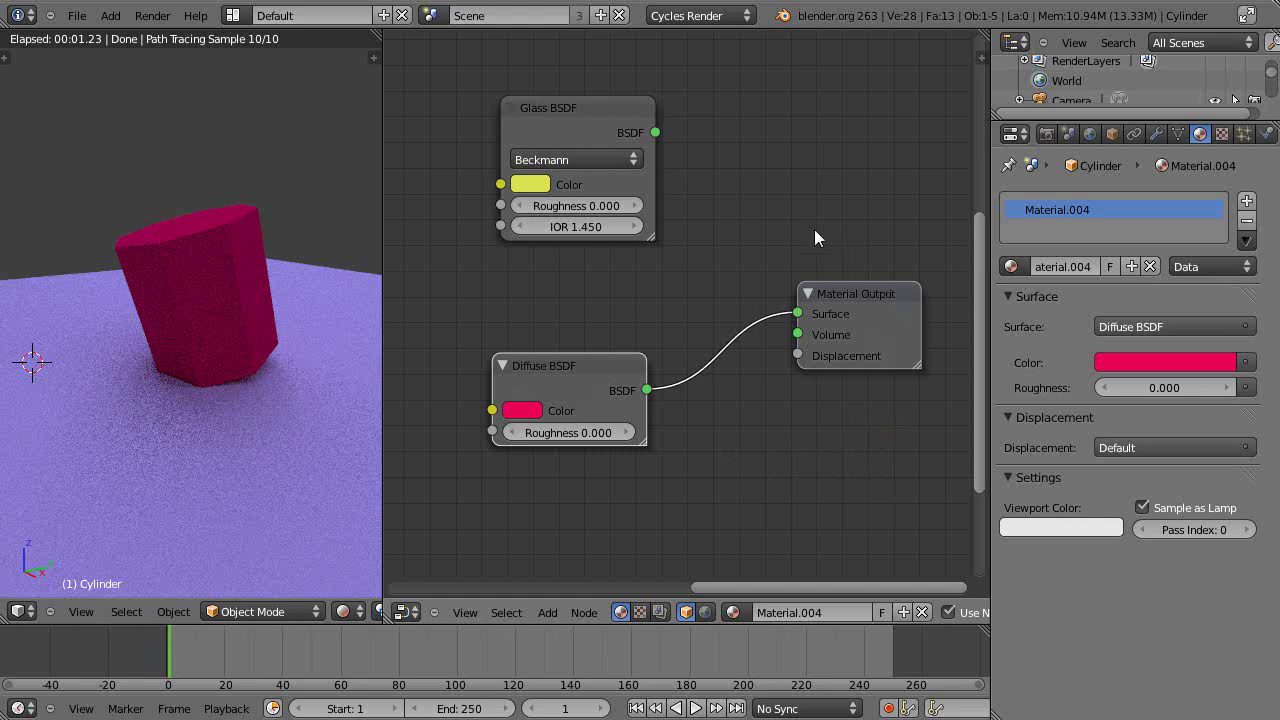
click(545, 618)
mouse_move(568, 555)
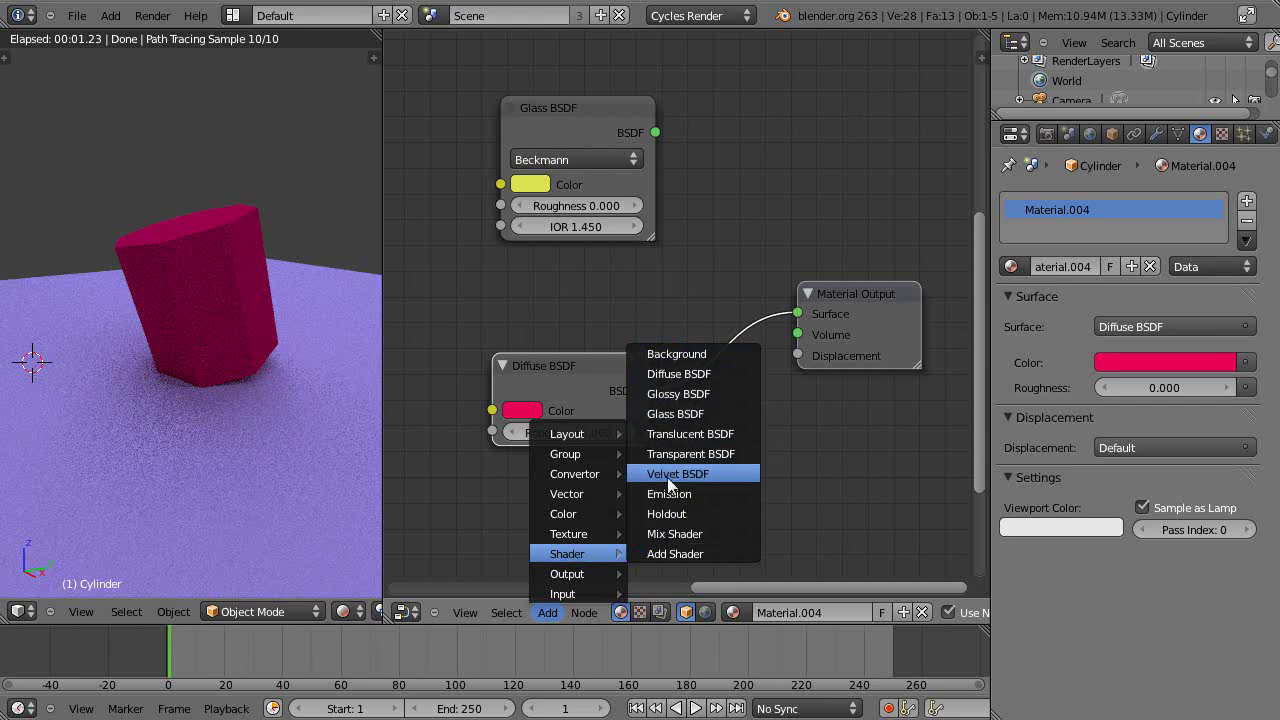
click(1160, 328)
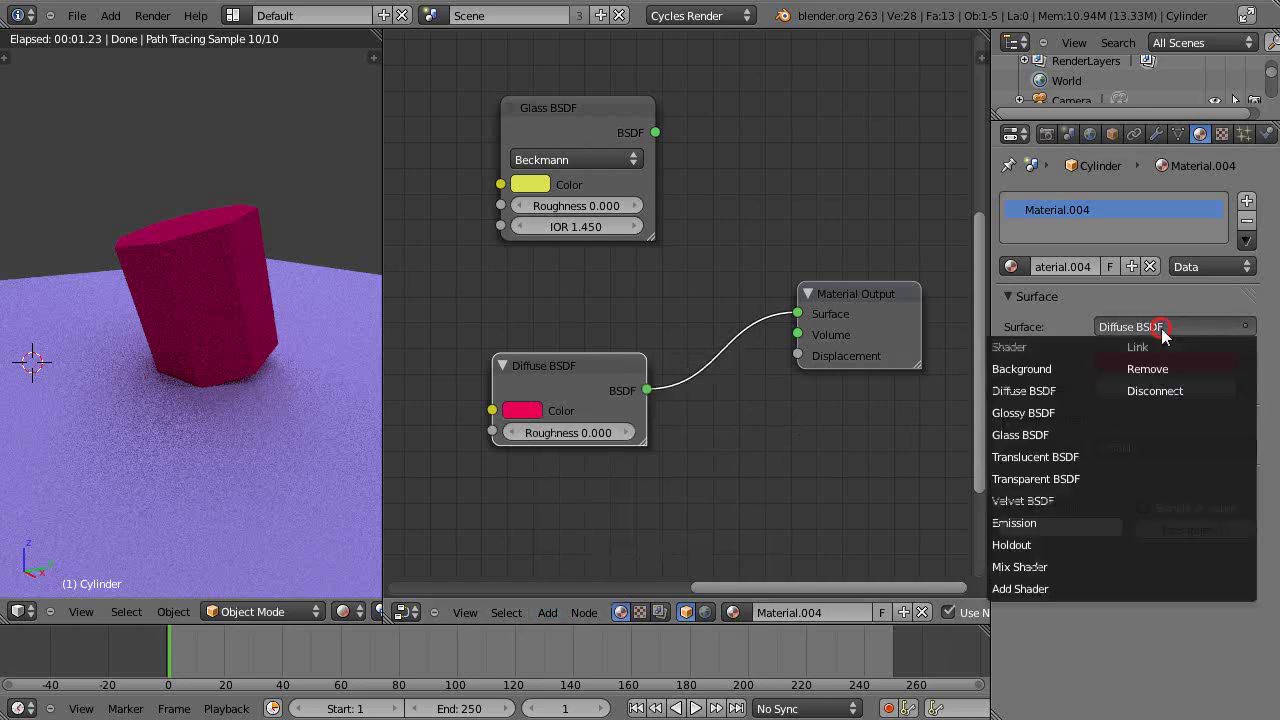